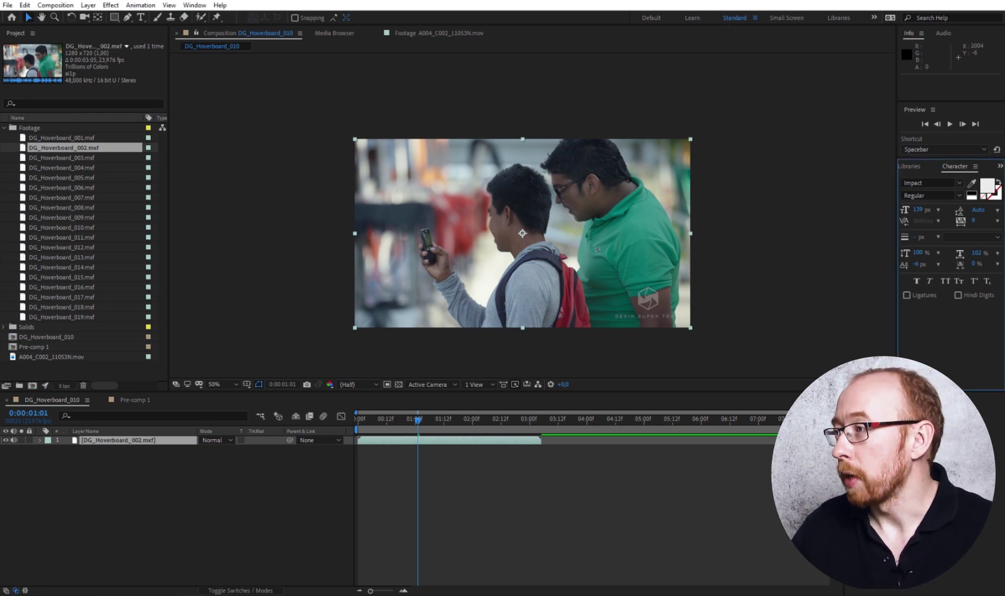
Show the Effects & Presets panel in the right panel group instead of Character
left_click(999, 167)
left_click(986, 177)
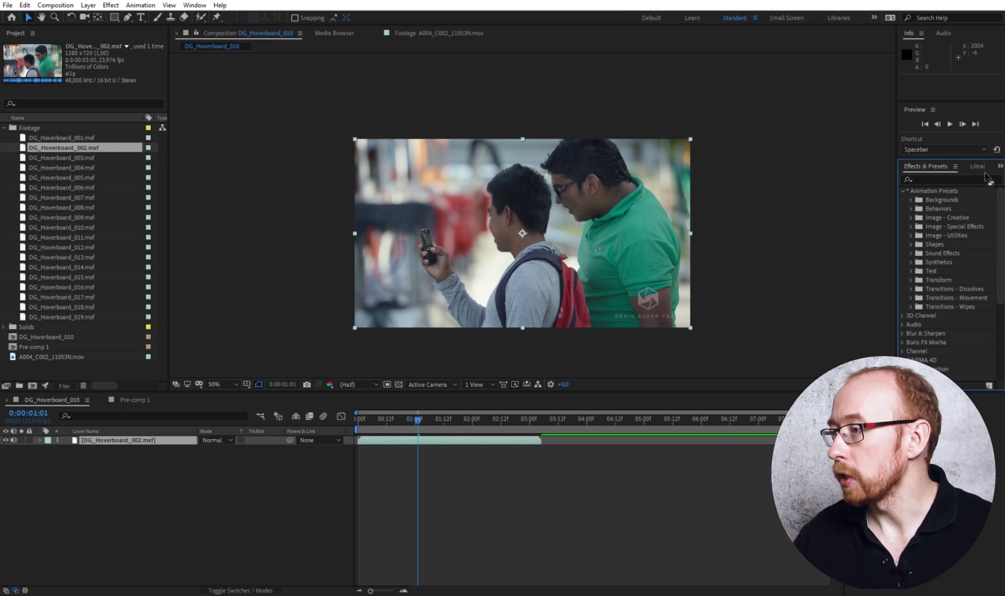
Filter Effects & Presets by 'blur' and drag Fast Box Blur toward the footage
scroll(949, 243, "down", 5)
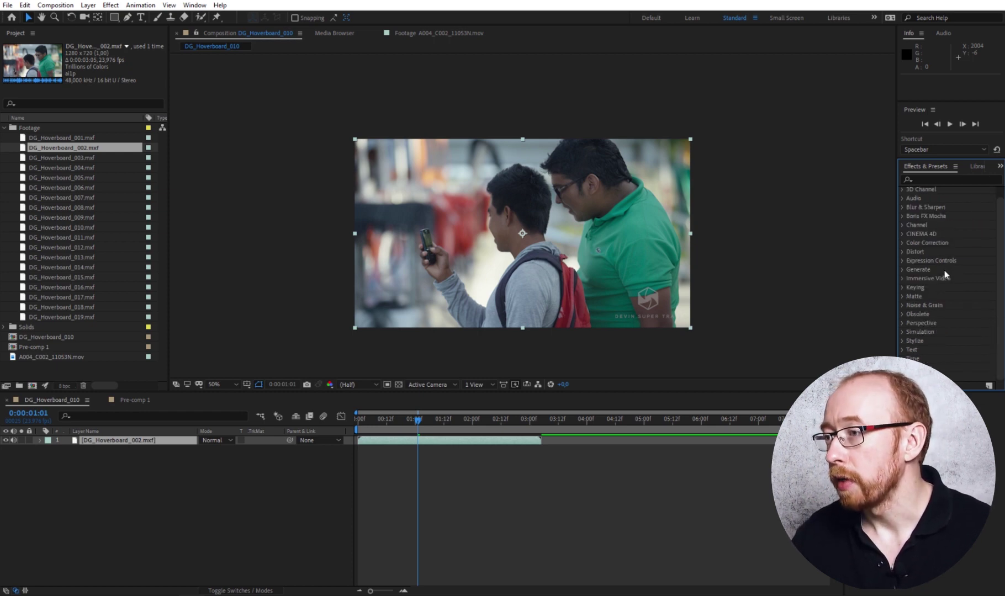
left_click(932, 180)
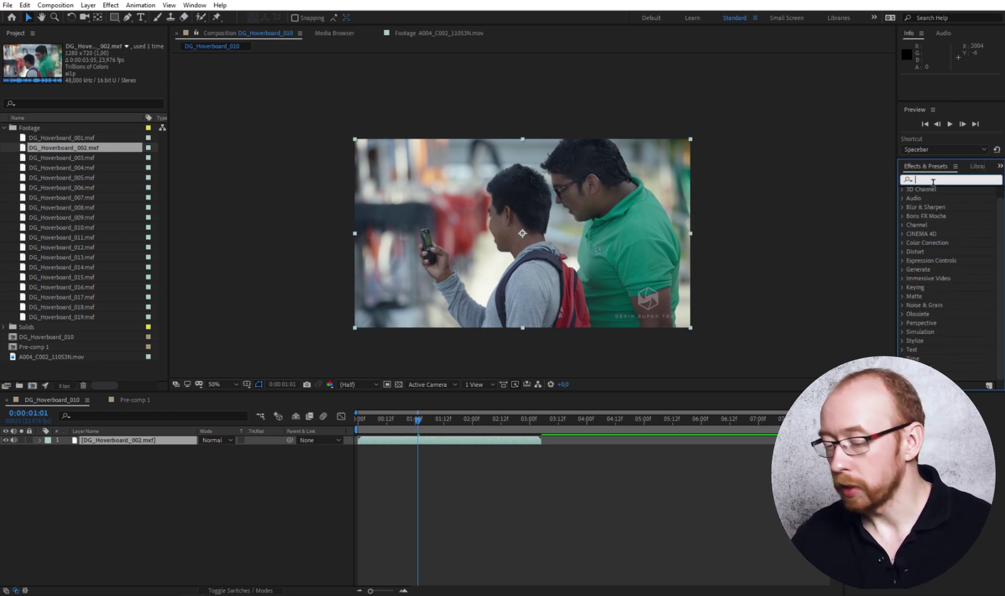
type("blur")
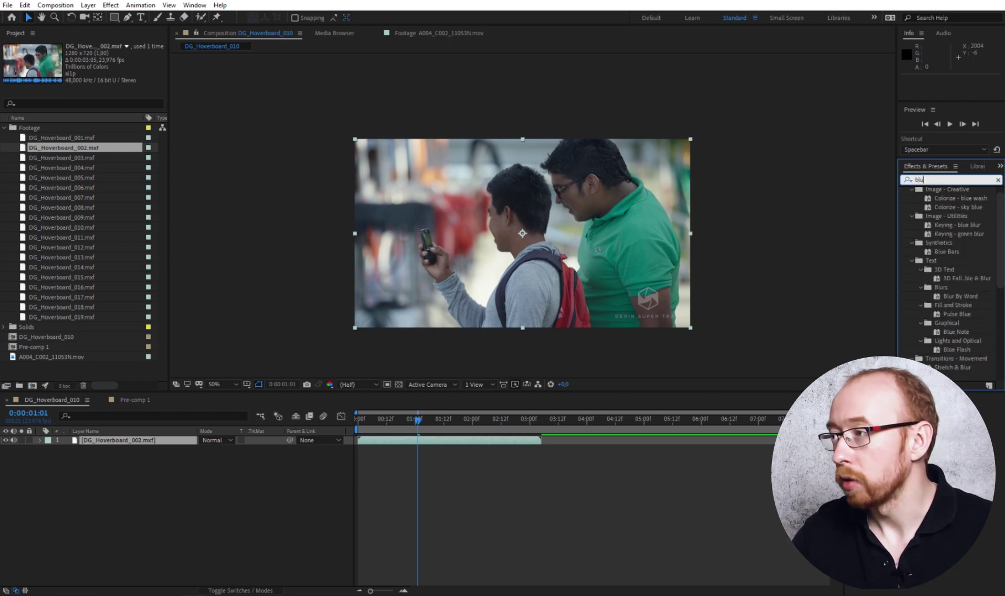
key("BackSpace")
key("BackSpace")
key("BackSpace")
key("BackSpace")
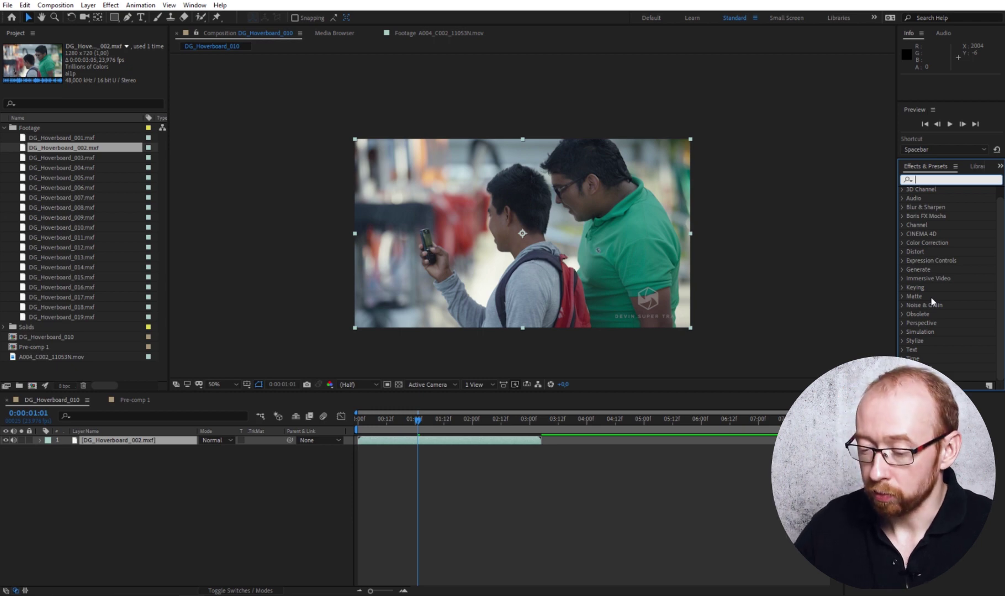
type("blur")
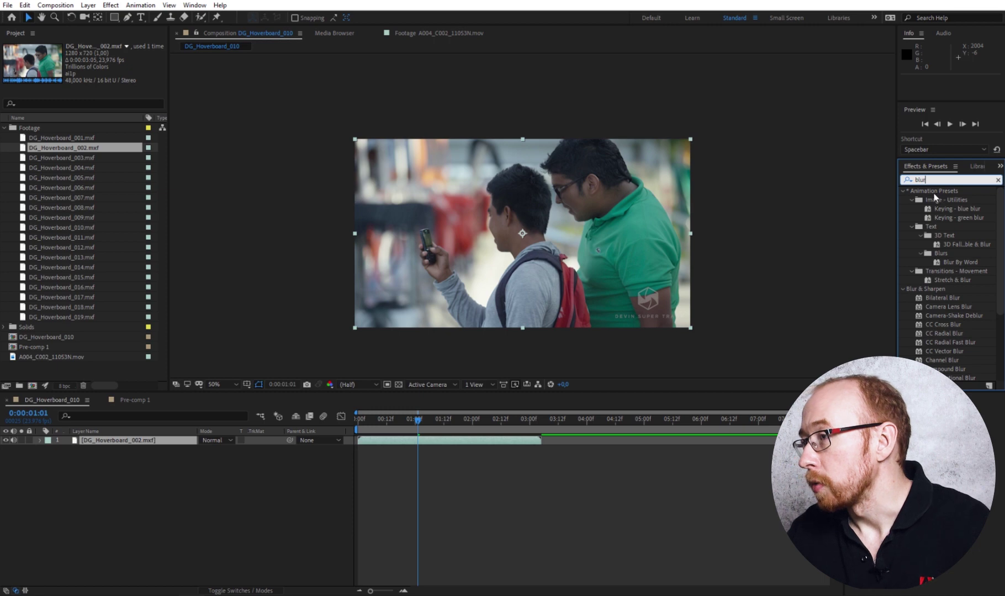
key("Return")
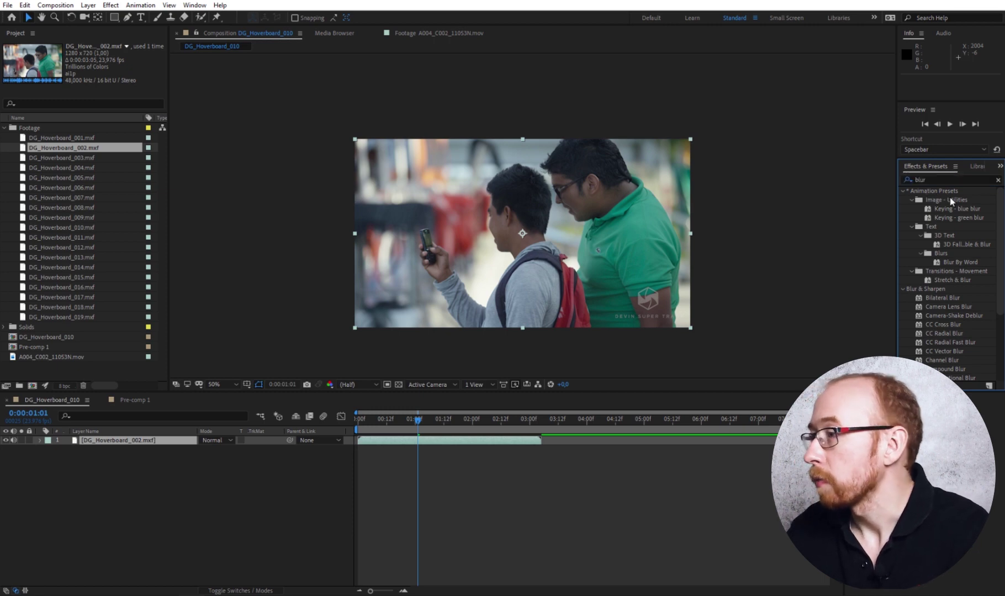
scroll(939, 249, "down", 3)
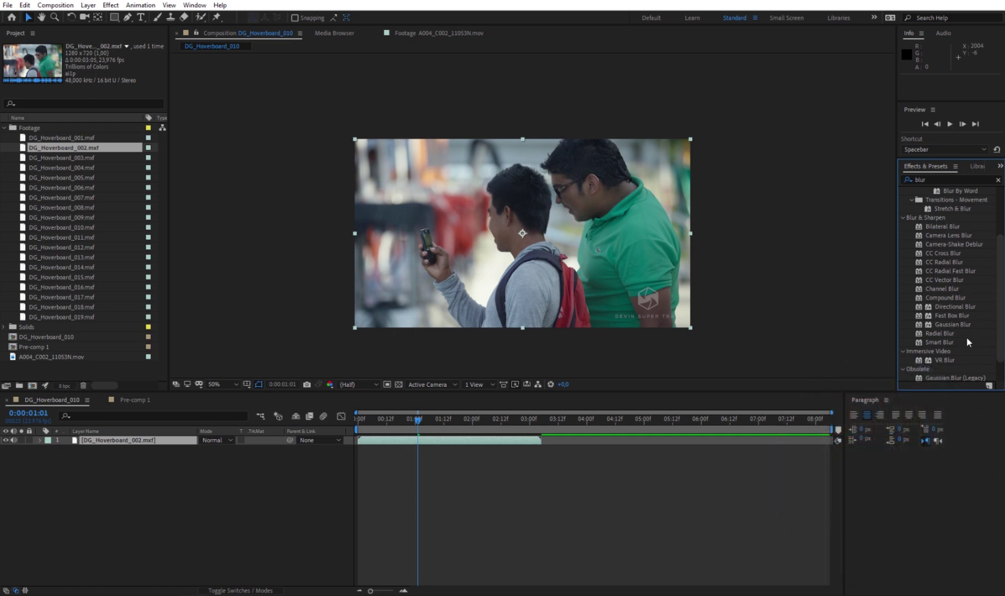
mouse_move(945, 317)
left_mouse_down()
mouse_move(957, 315)
mouse_move(150, 443)
left_mouse_up()
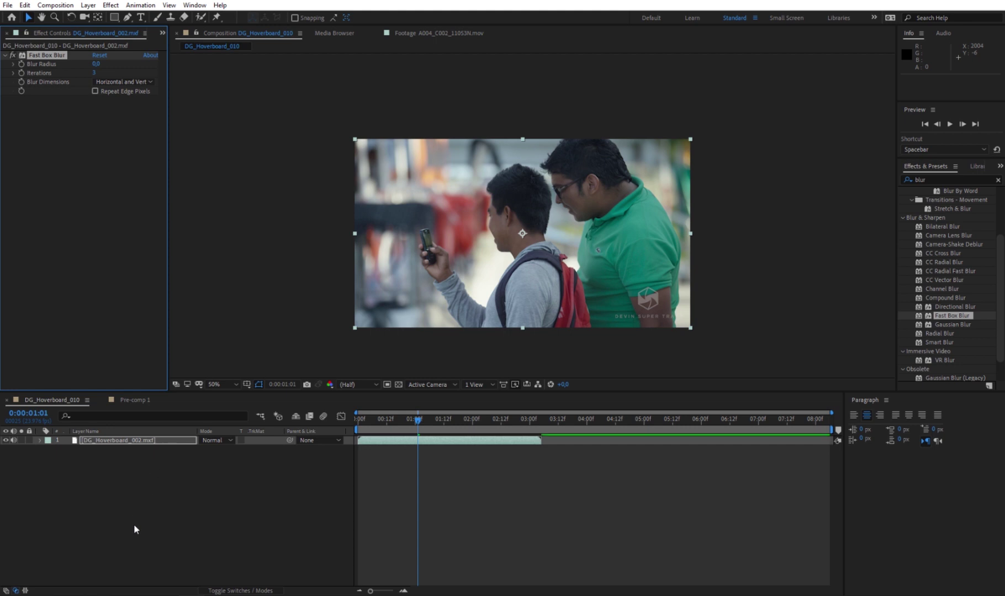
Undo the misplaced drop and apply Fast Box Blur to the selected DG_Hoverboard_002.mxf layer
key("ctrl+z")
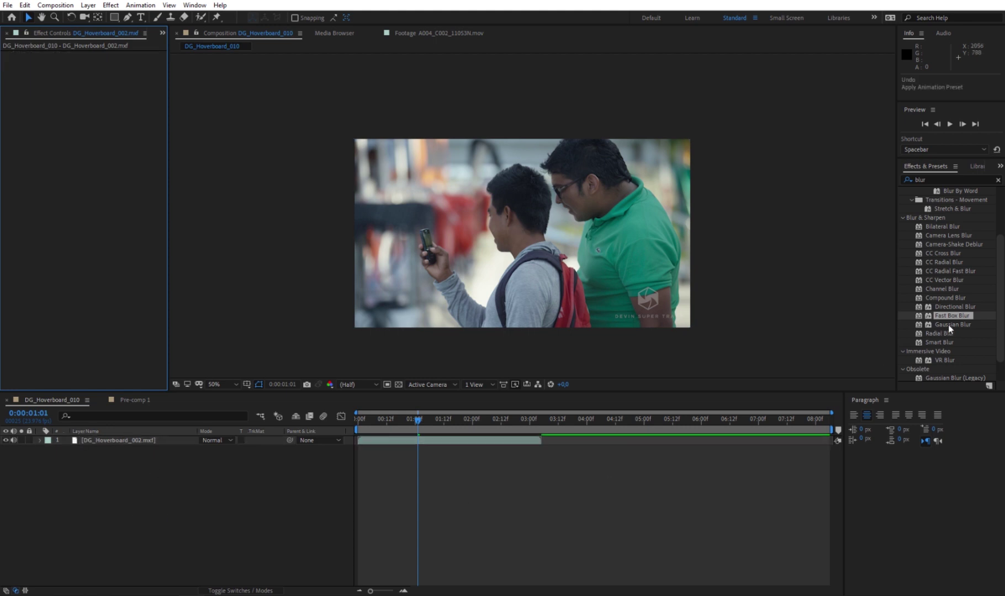
left_click(91, 440)
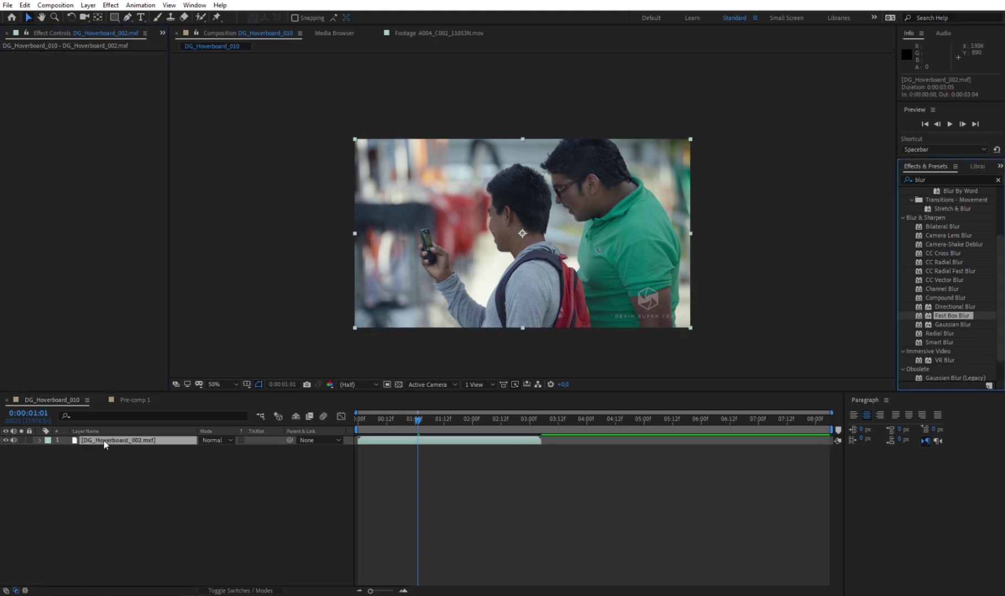
double_click(947, 316)
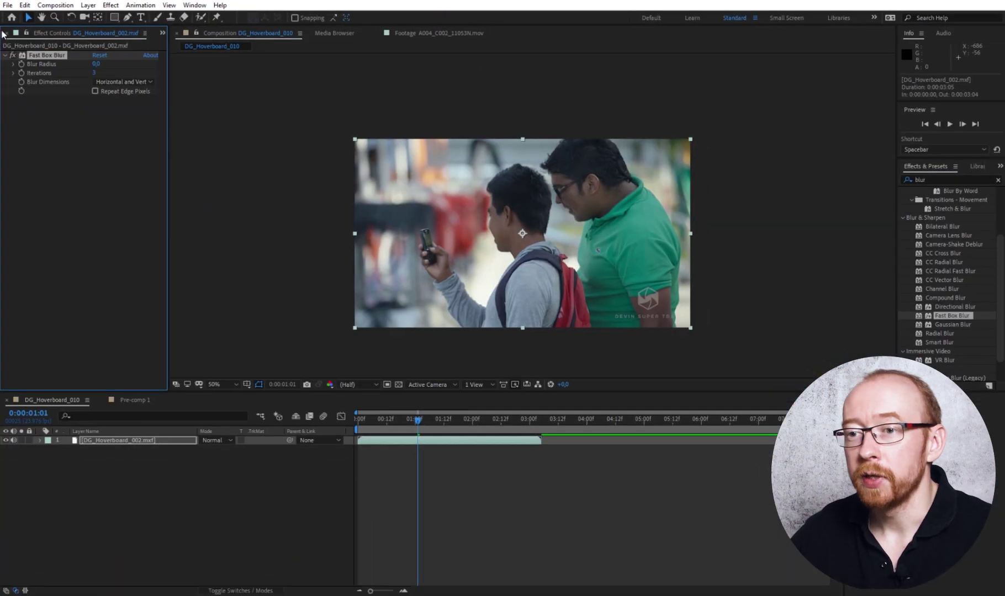
left_click(39, 440)
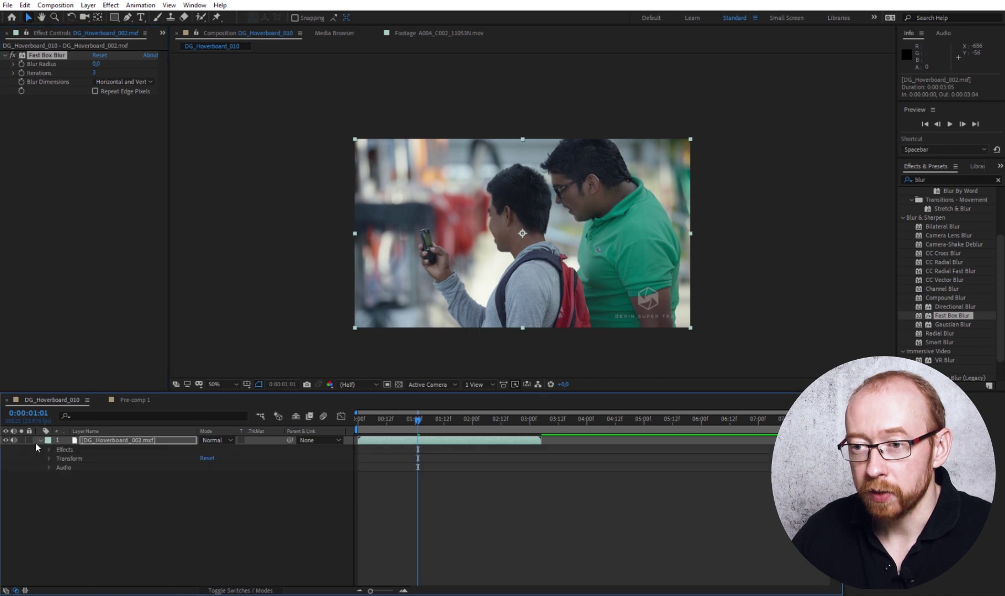
Twirl open layer 1's Effects group to list the Fast Box Blur properties
left_click(49, 459)
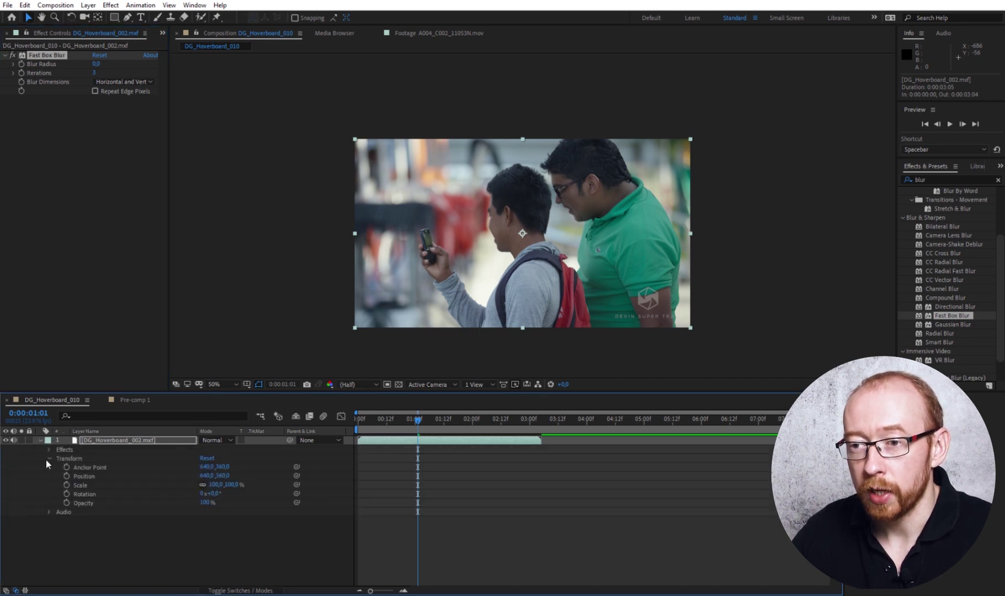
left_click(48, 458)
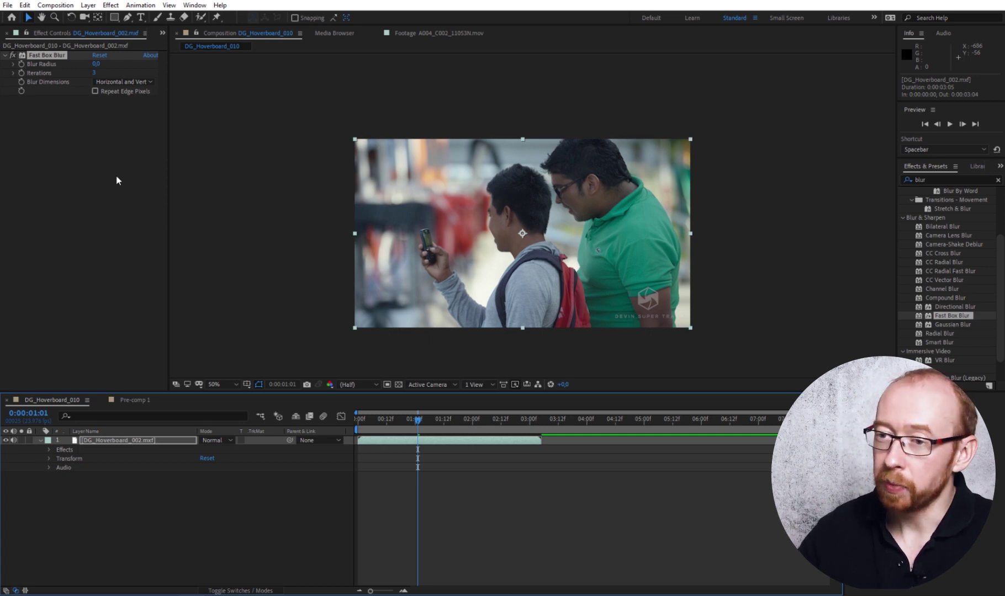
left_click(49, 450)
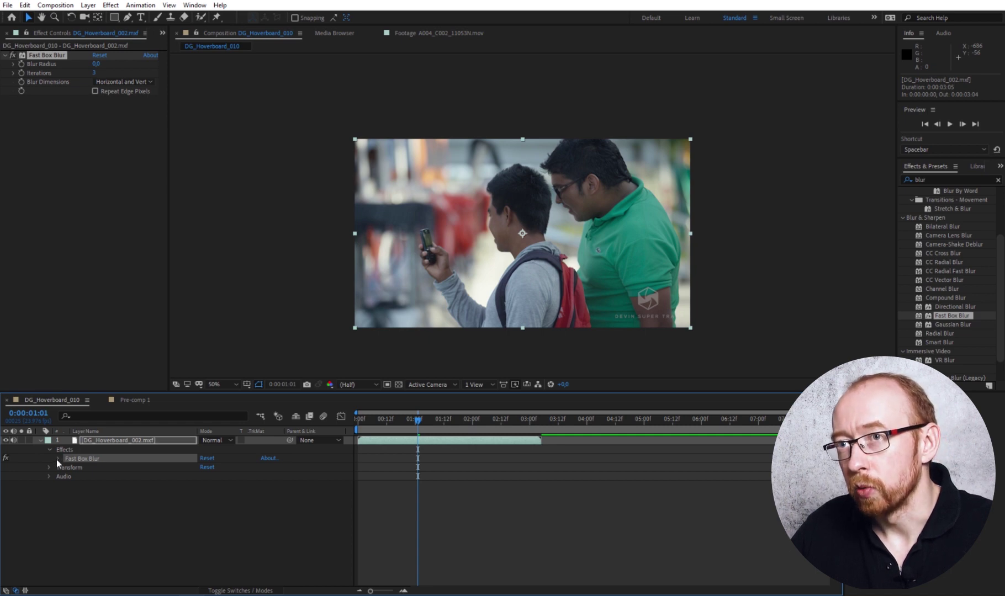
left_click(54, 450)
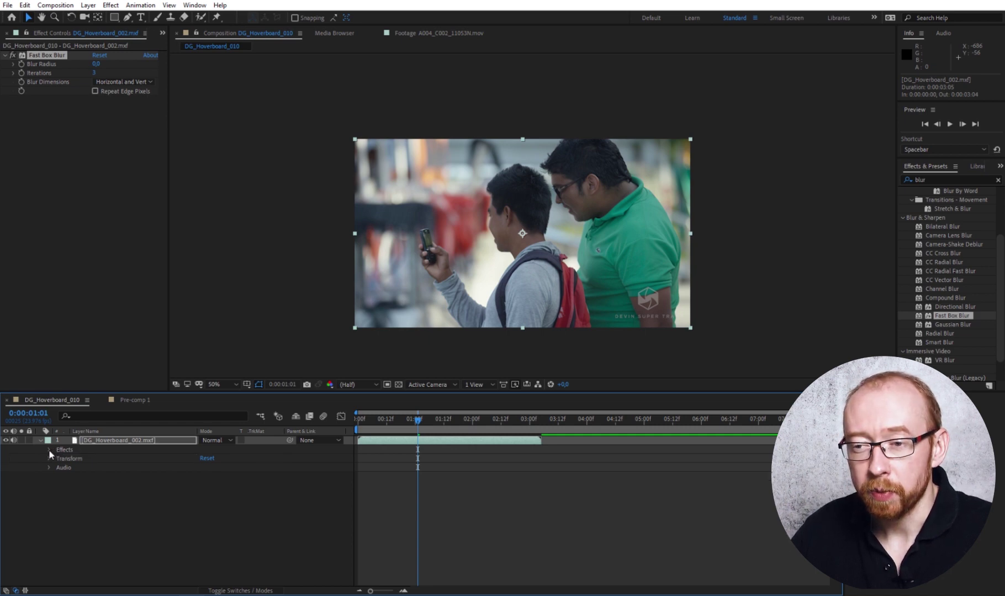
left_click(49, 450)
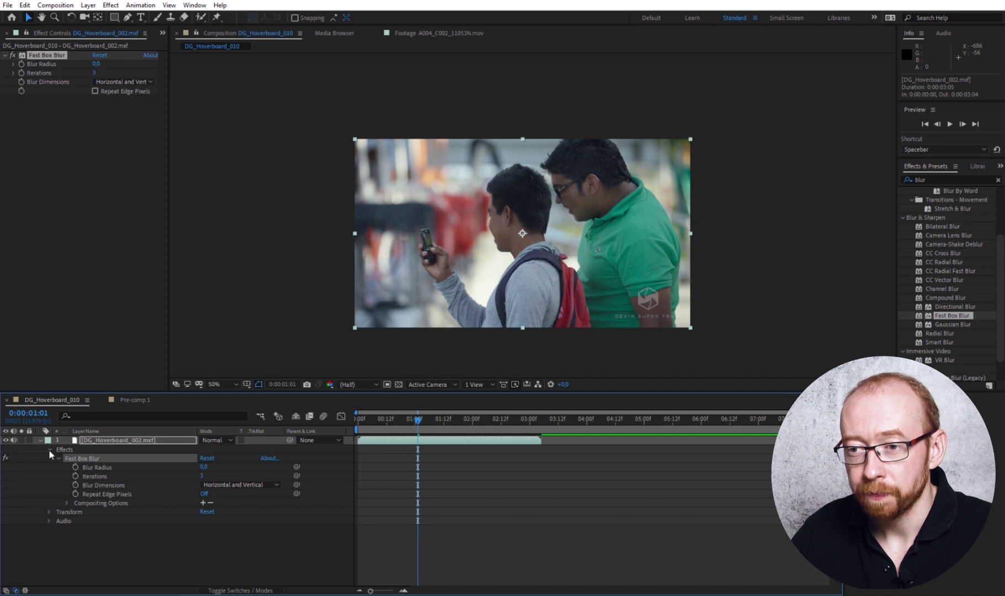
left_click(49, 449)
left_click(50, 449)
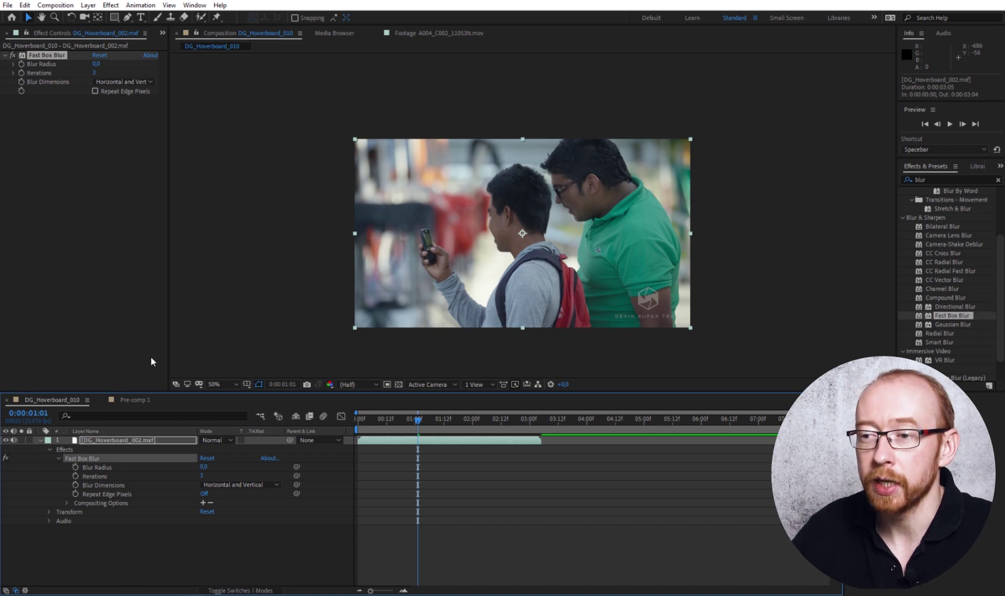
left_click(97, 64)
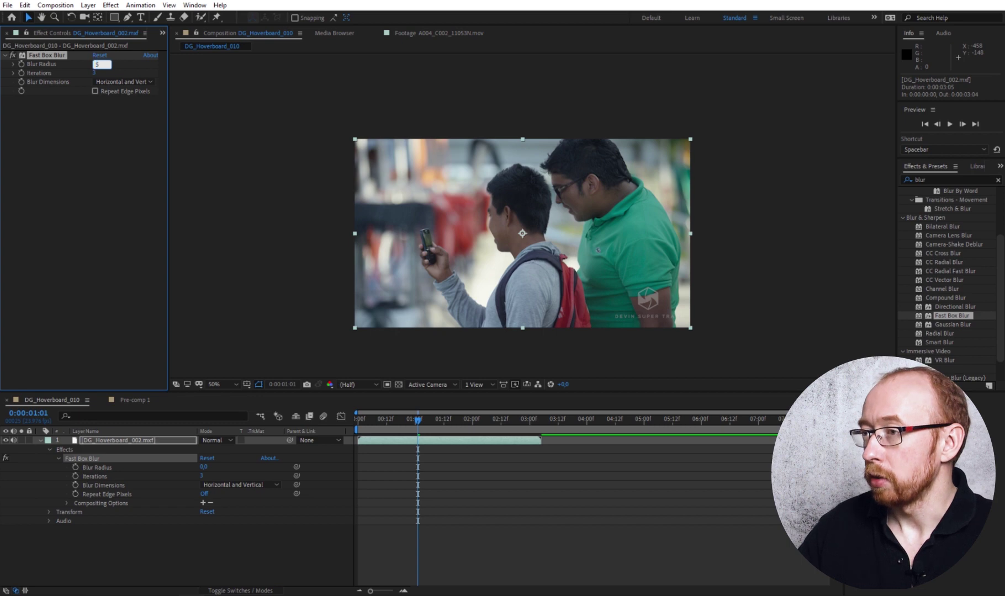
Give Fast Box Blur radius 5, 16 iterations, Horizontal and Vertical, then switch it off
type("5")
key("Return")
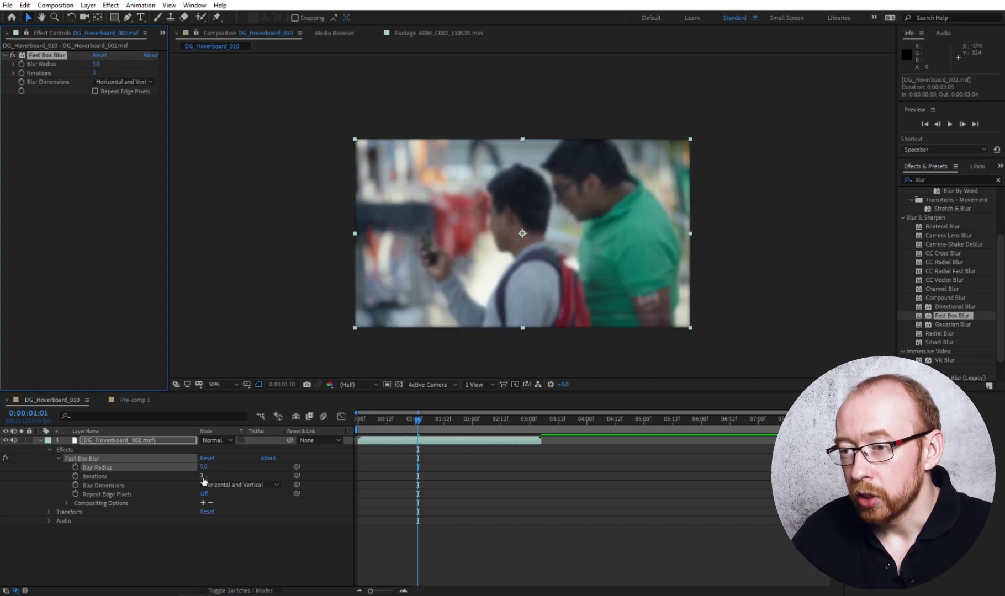
left_click_drag(202, 477, 213, 476)
left_click(240, 485)
left_click(254, 508)
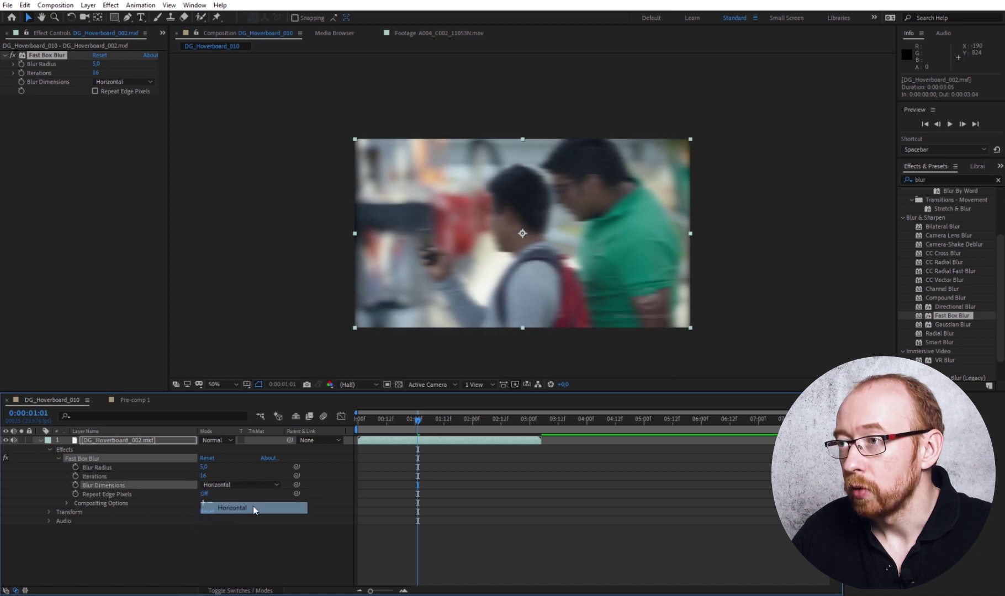
left_click(232, 485)
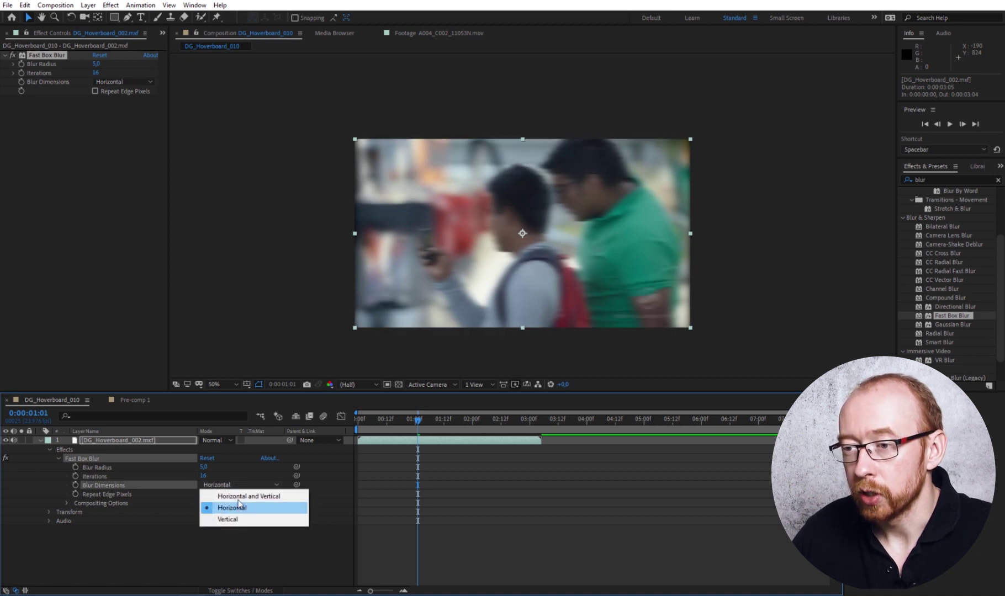
left_click(238, 494)
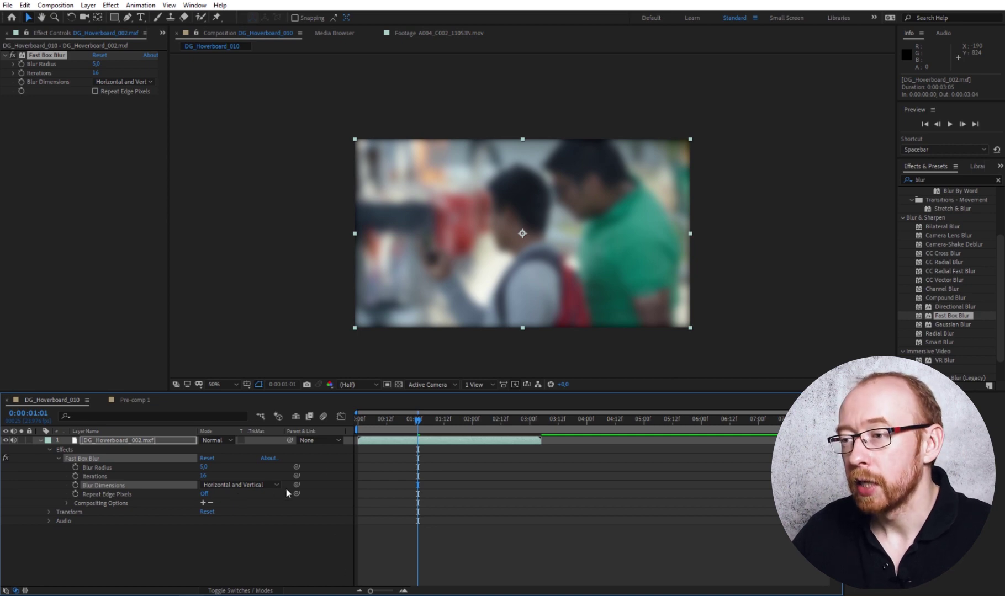
left_click(5, 459)
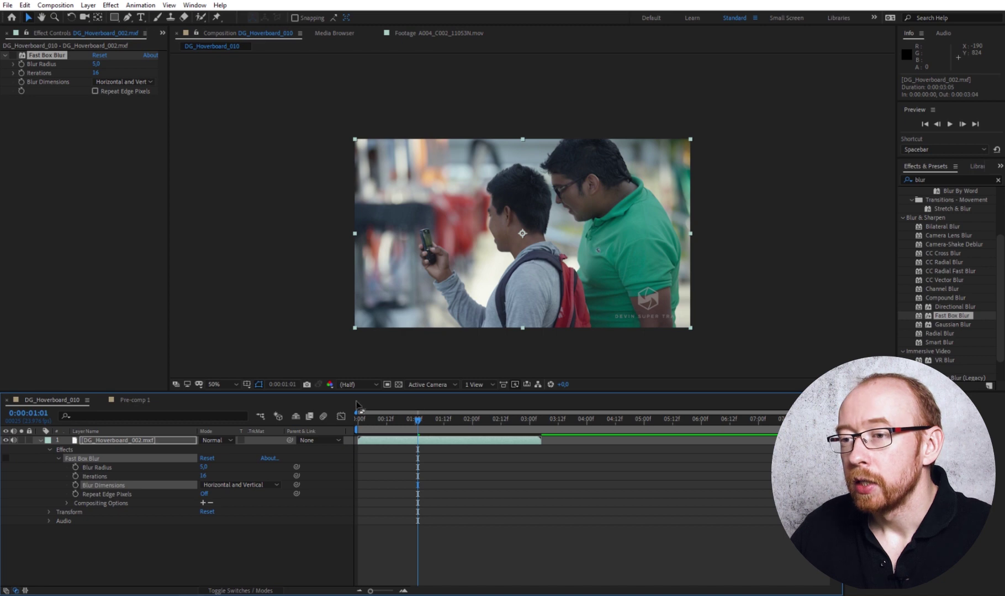
Draw a rectangle mask around the two people on DG_Hoverboard_002.mxf
left_click(114, 18)
mouse_move(495, 110)
left_mouse_down()
mouse_move(701, 333)
mouse_move(656, 344)
left_mouse_up()
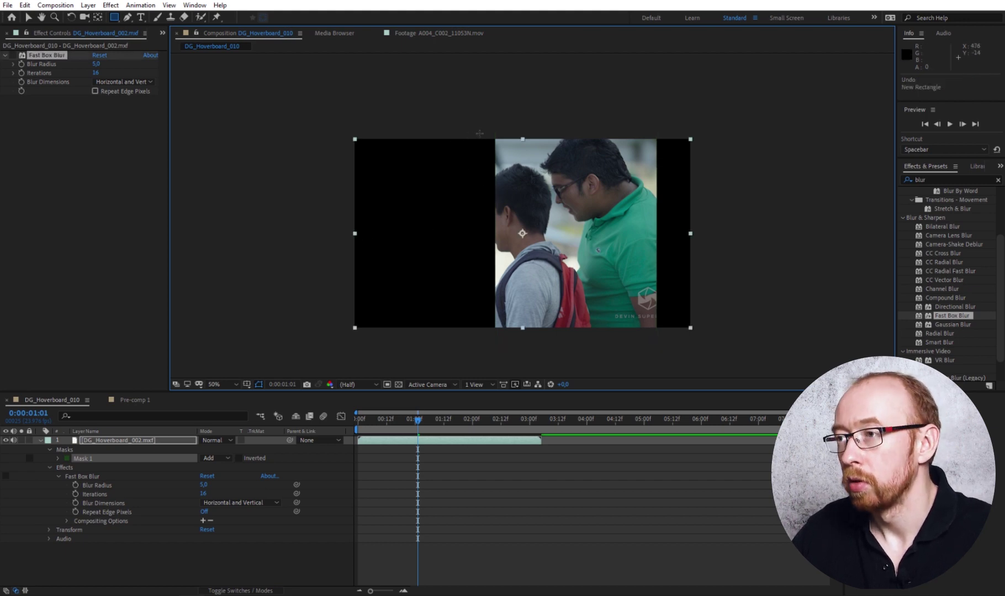
key("Delete")
left_click_drag(476, 117, 644, 339)
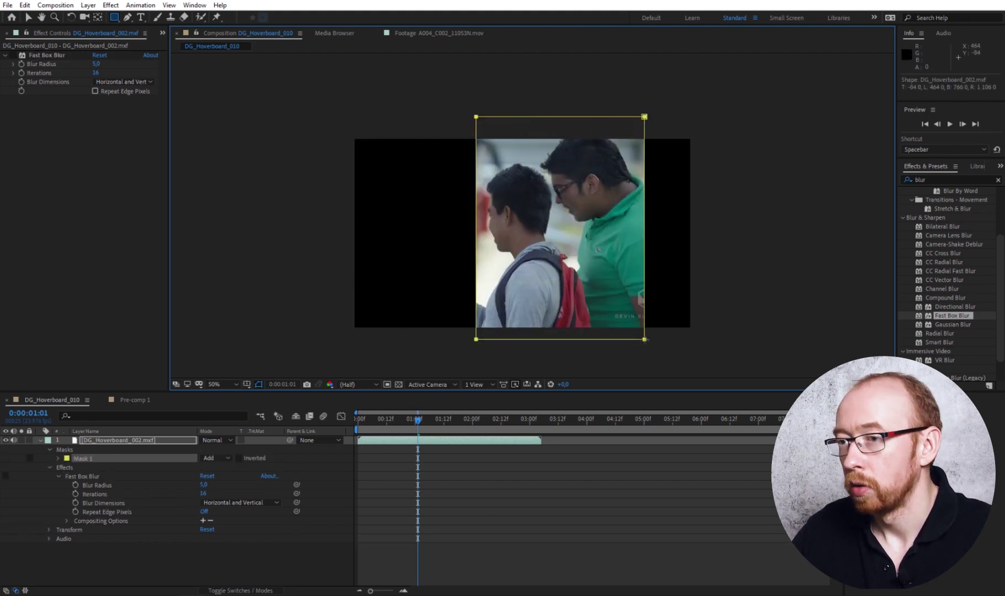
Nudge the masked clip right and down until Position reads about 820, 360
left_click(174, 440)
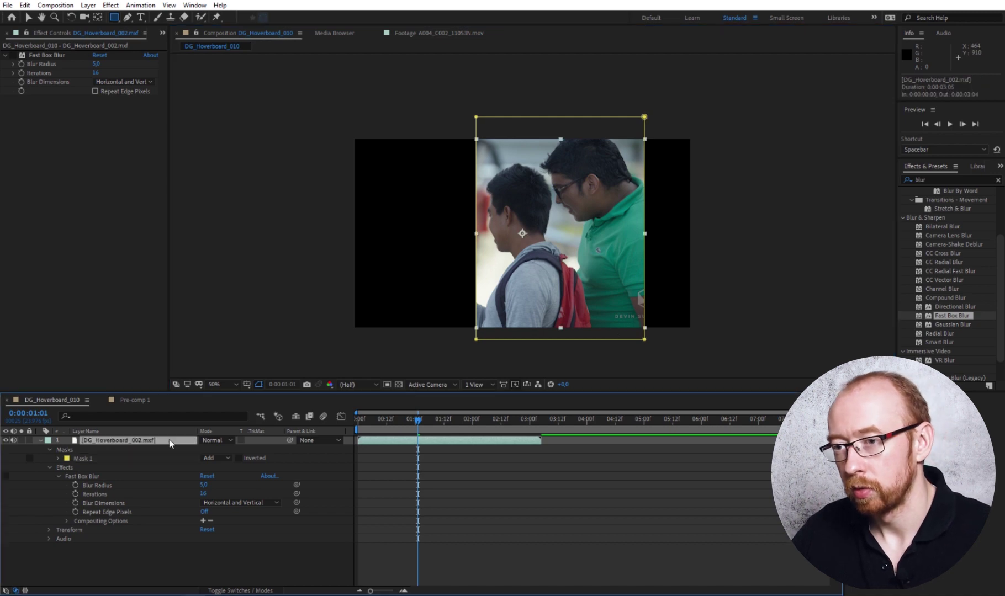
key("Right")
key("Right")
key("Right")
key("Right")
key("Right")
key("Right")
key("Right")
key("Right")
key("Right")
key("Right")
key("Right")
key("Right")
key("Right")
key("Right")
key("Right")
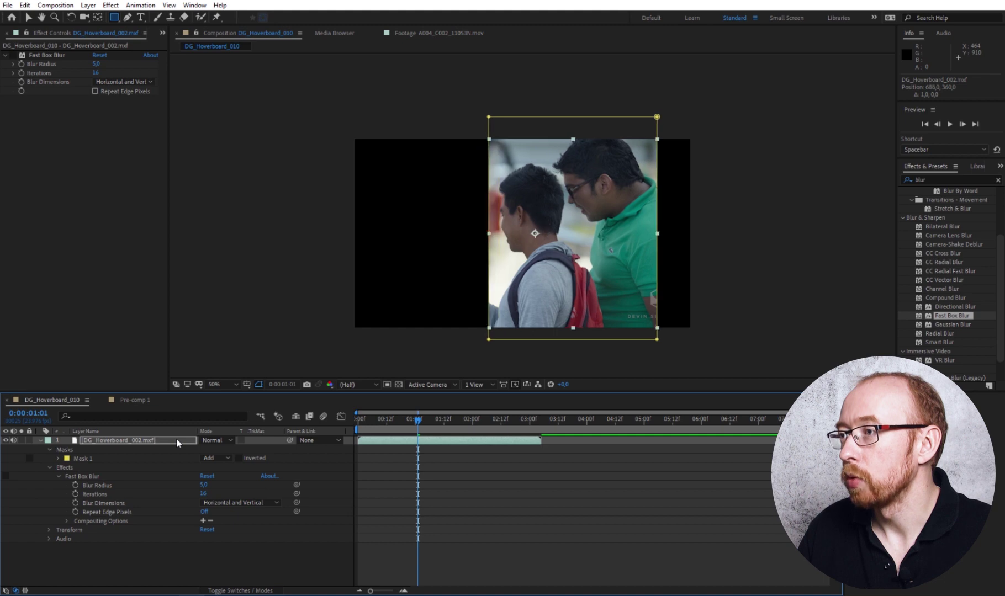
key("Right")
key("Right")
key("Right")
key("Right")
key("Right")
key("Right")
key("Right")
key("Right")
key("Right")
key("Right")
key("Right")
key("Right")
key("shift+Right")
key("shift+Right")
key("shift+Right")
key("shift+Right")
key("shift+Right")
key("shift+Right")
key("shift+Right")
key("shift+Right")
key("shift+Right")
key("shift+Right")
key("shift+Left")
key("shift+Left")
key("shift+Left")
key("shift+Right")
key("shift+Right")
key("shift+Right")
key("shift+Left")
key("shift+Left")
key("shift+Left")
key("shift+Right")
key("shift+Right")
left_click(126, 560)
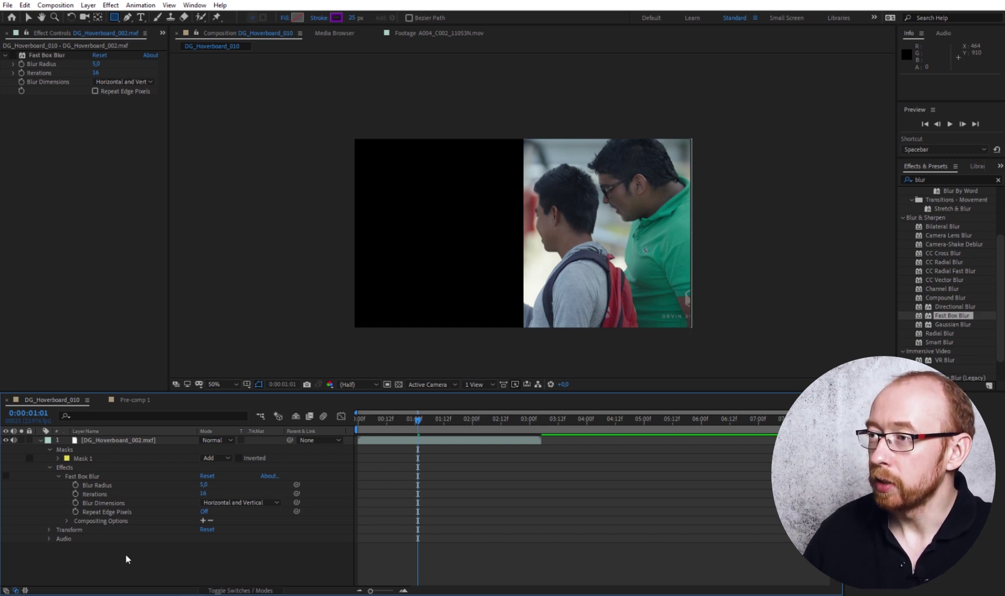
left_click(135, 440)
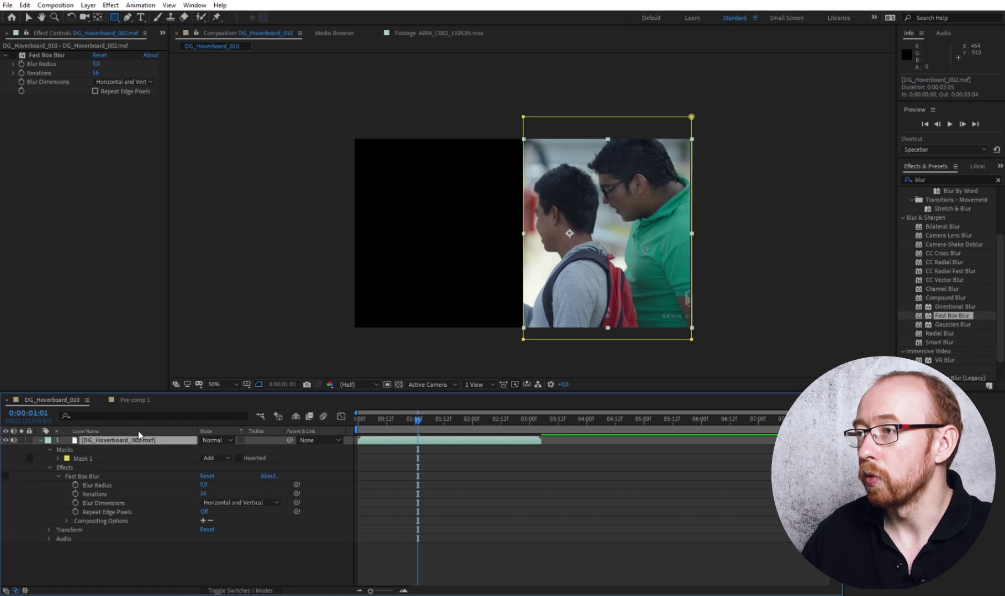
key("Down")
key("Down")
key("Down")
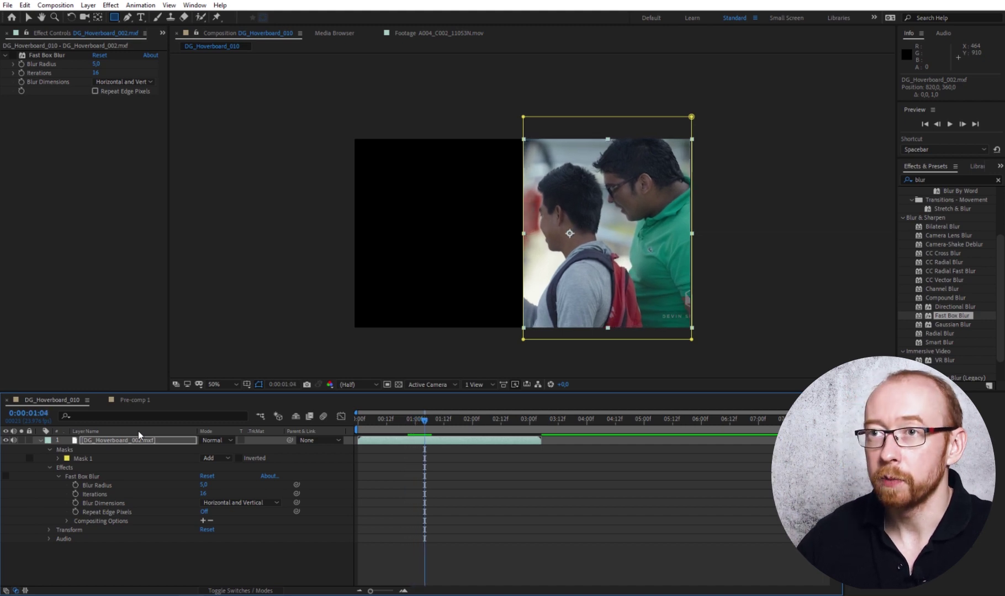
Add DG_Hoverboard_013.mxf from the Project panel as a layer beneath the masked clip
left_click(162, 33)
left_click(221, 45)
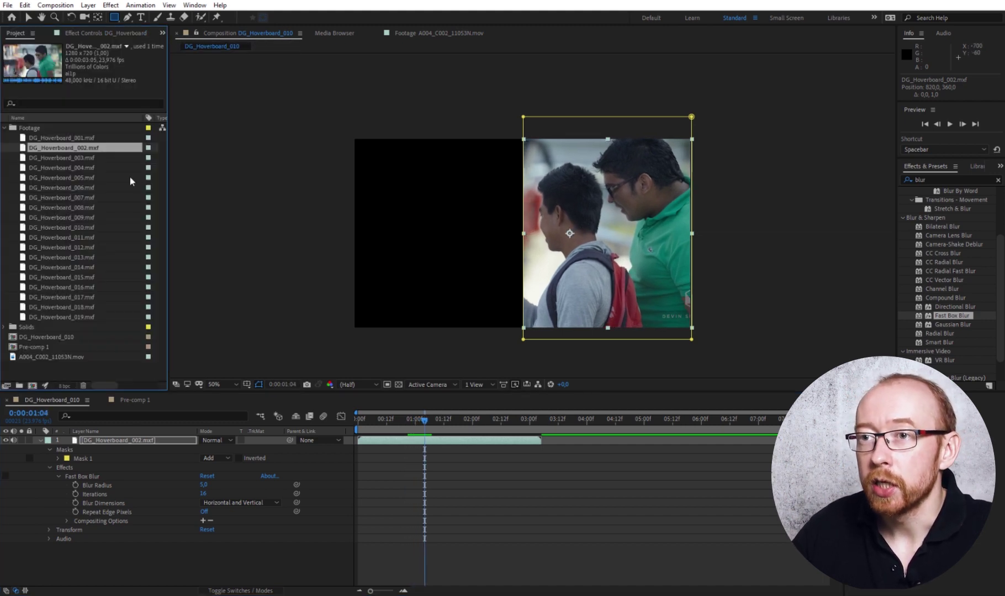
left_click(51, 227)
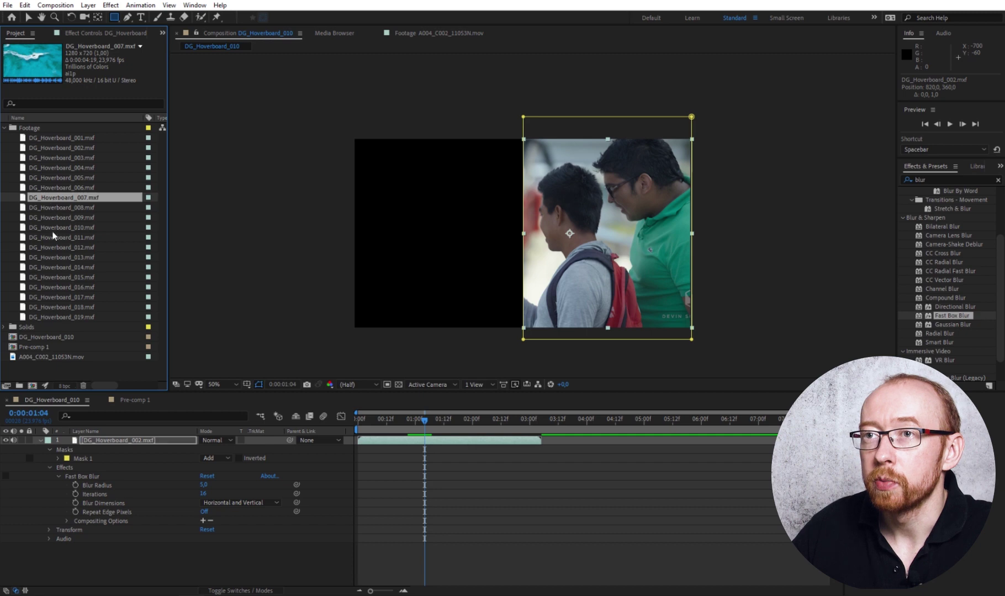
left_click(58, 248)
left_click(65, 266)
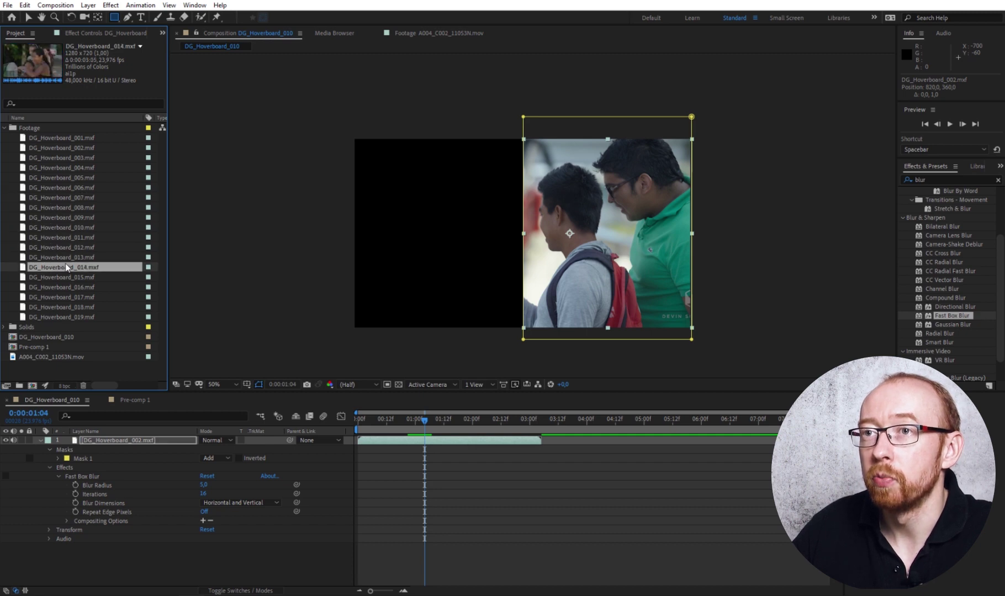
left_click(65, 258)
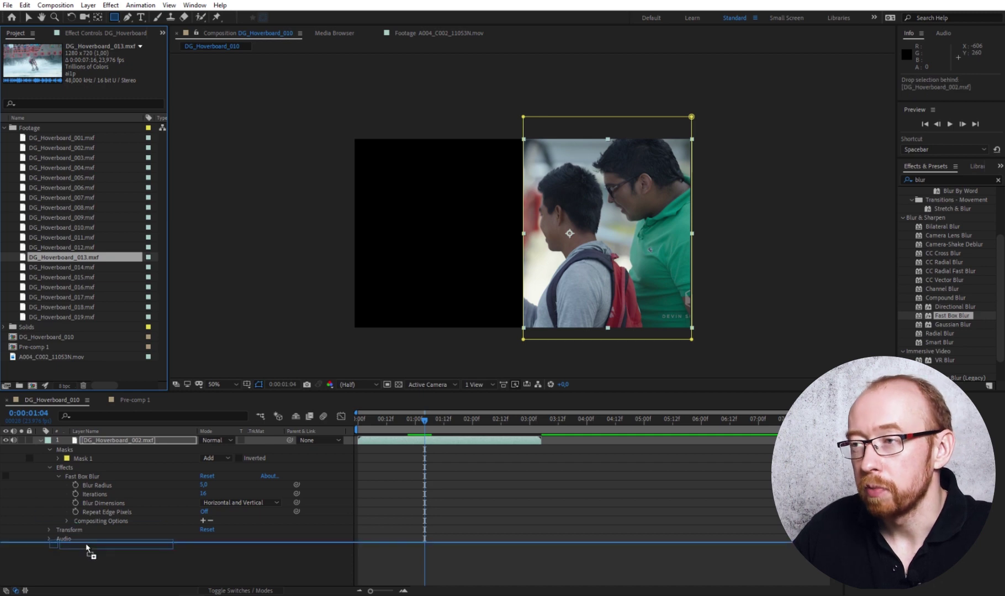
left_click_drag(56, 257, 87, 543)
Shift DG_Hoverboard_013 slightly earlier and enable the masked clip's Fast Box Blur
left_click_drag(425, 419, 441, 420)
left_click_drag(429, 547, 425, 546)
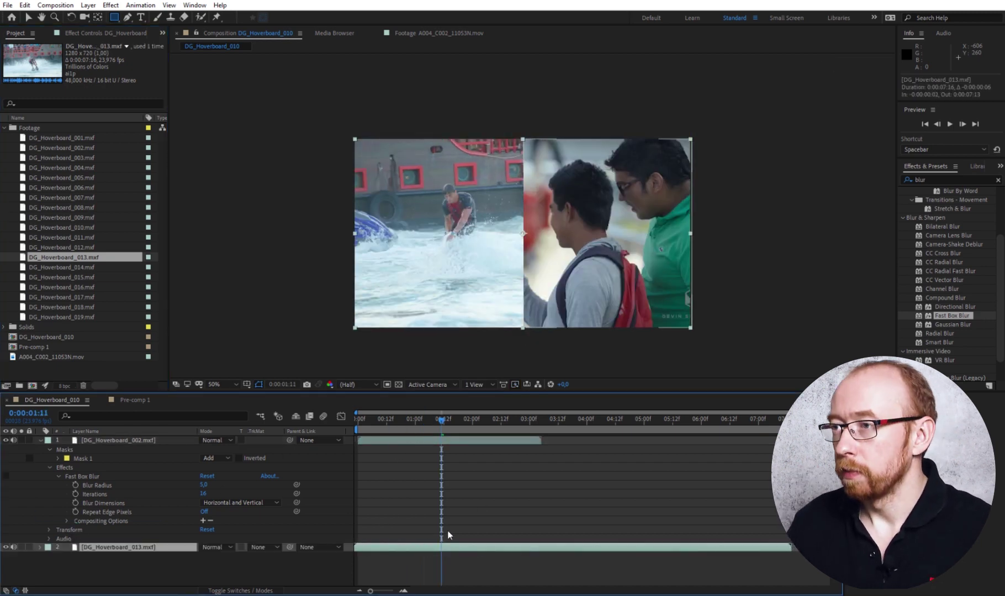
left_click(6, 475)
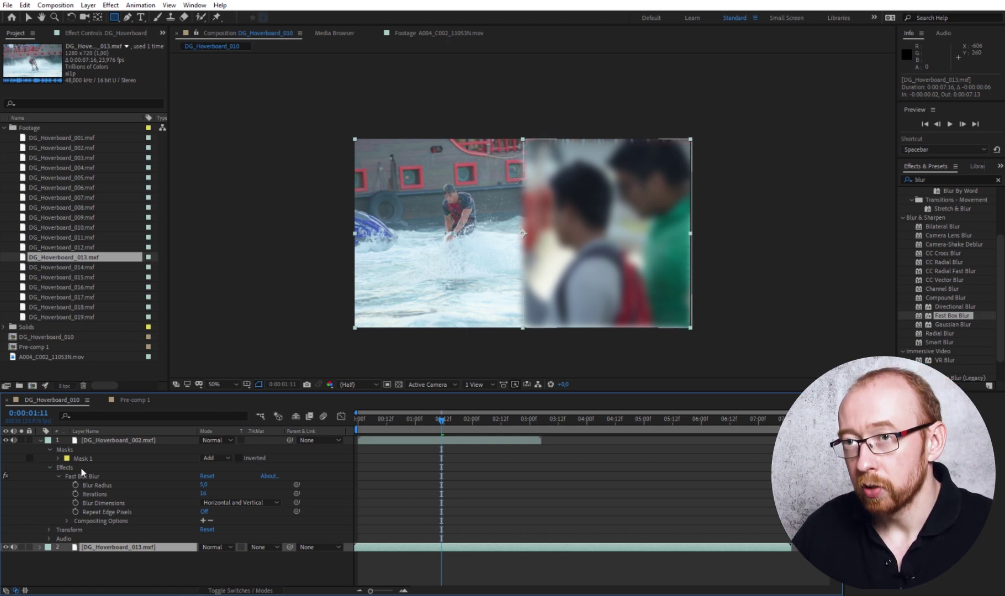
key("F3")
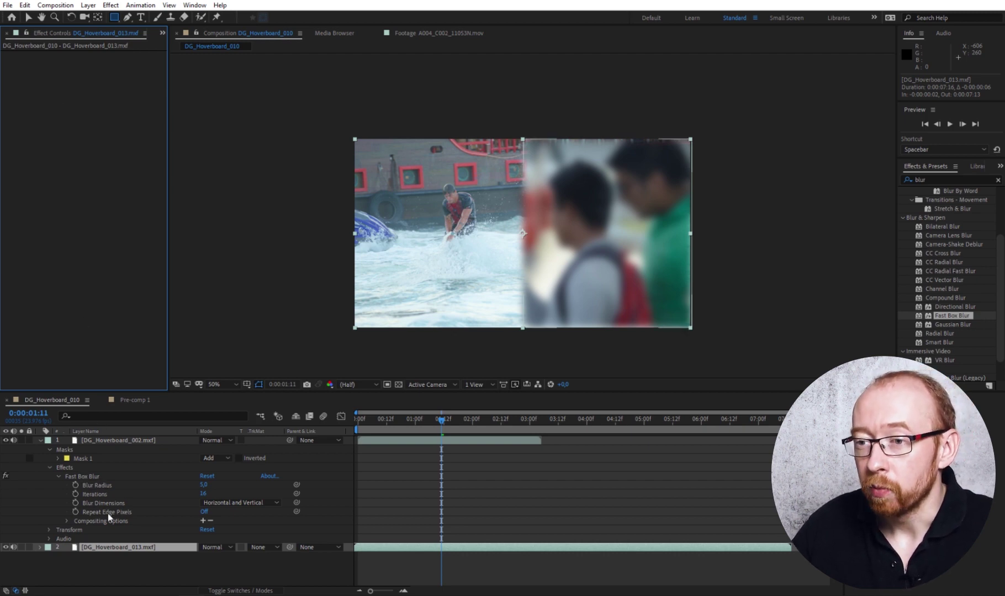
Paste Fast Box Blur onto DG_Hoverboard_013, then undo so both clips stay sharp
left_click(117, 440)
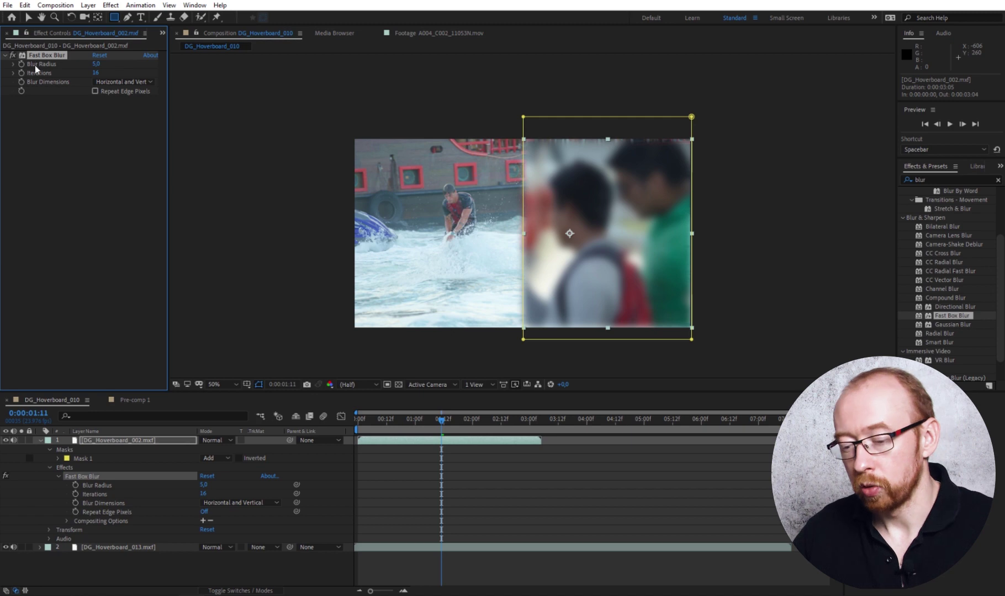
left_click(128, 547)
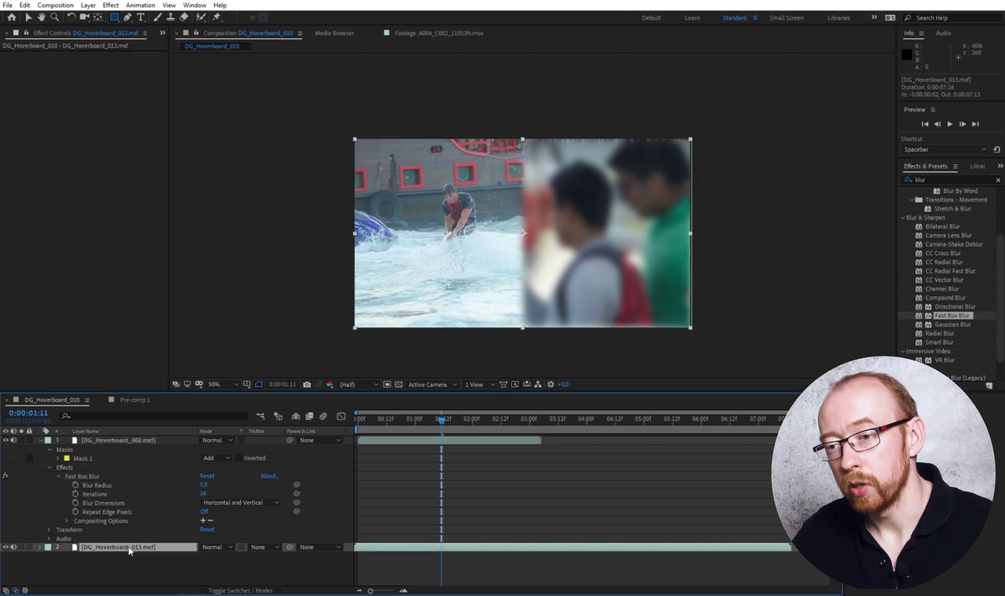
key("ctrl+v")
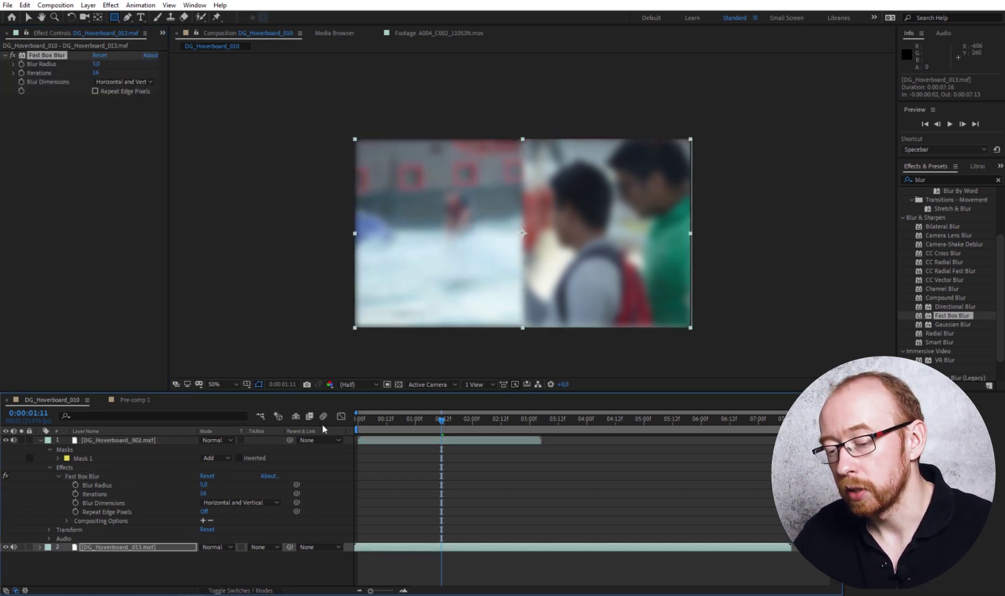
key("ctrl+z")
key("ctrl+z")
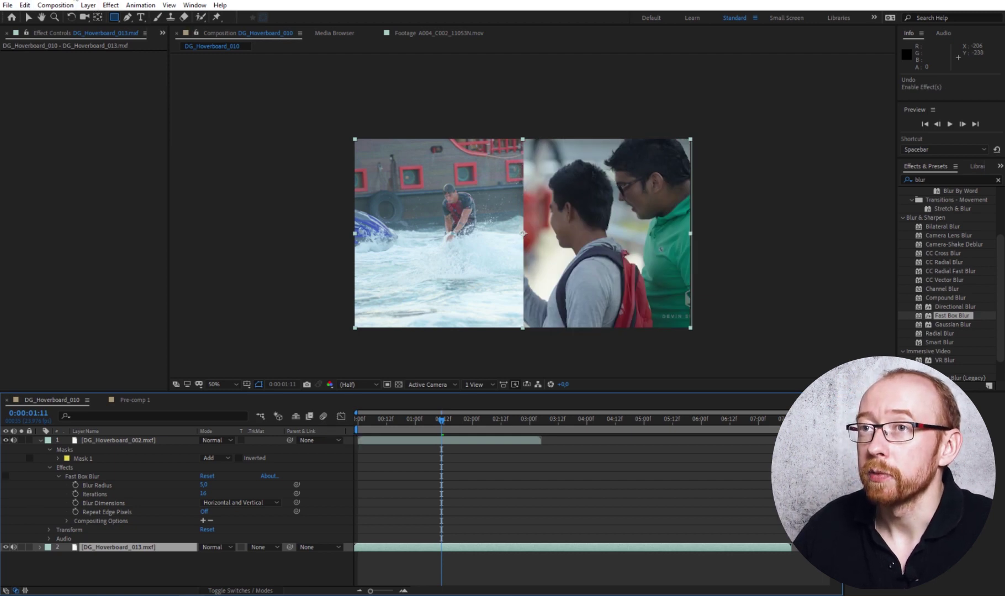
Create Adjustment Layer 1 via Layer > New and drag it above DG_Hoverboard_002
left_click(87, 5)
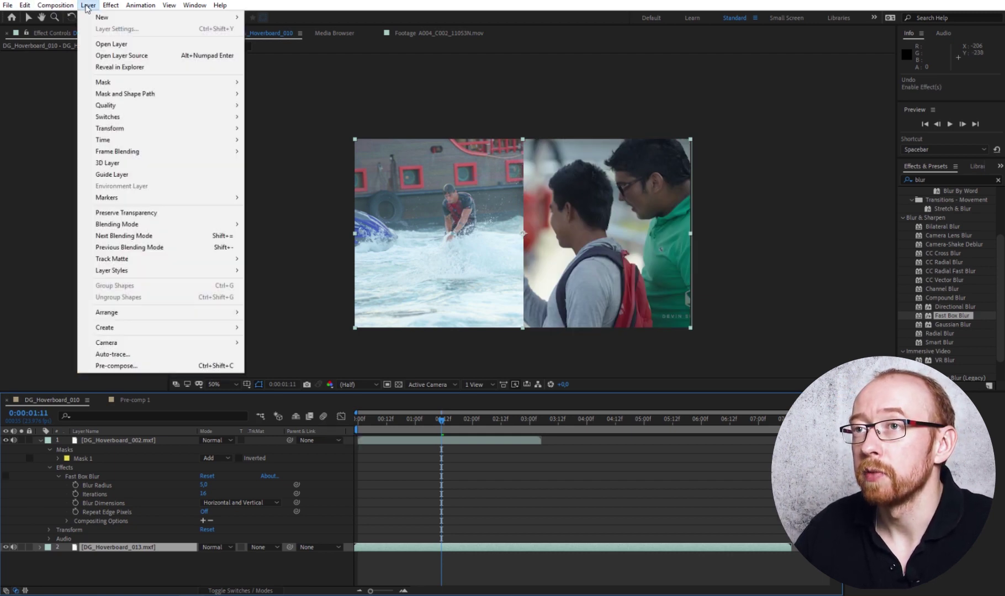
mouse_move(106, 18)
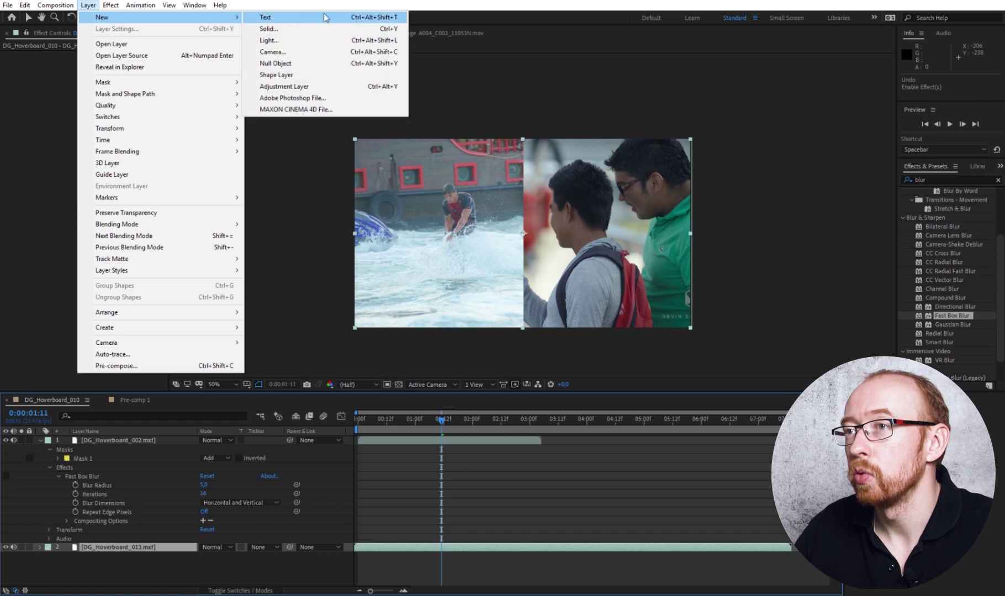
left_click(326, 87)
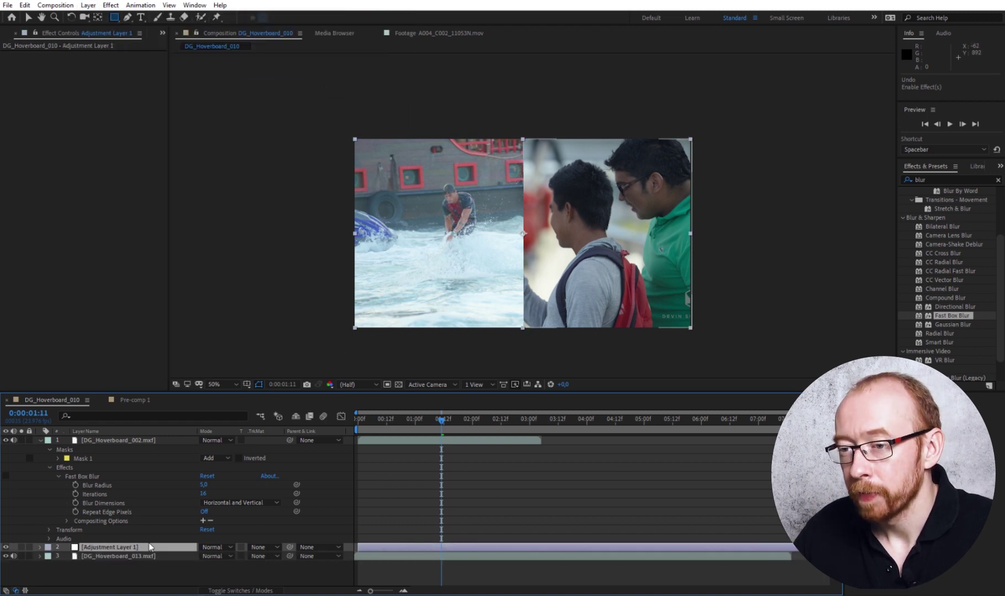
left_click(134, 550)
left_click_drag(134, 550, 144, 440)
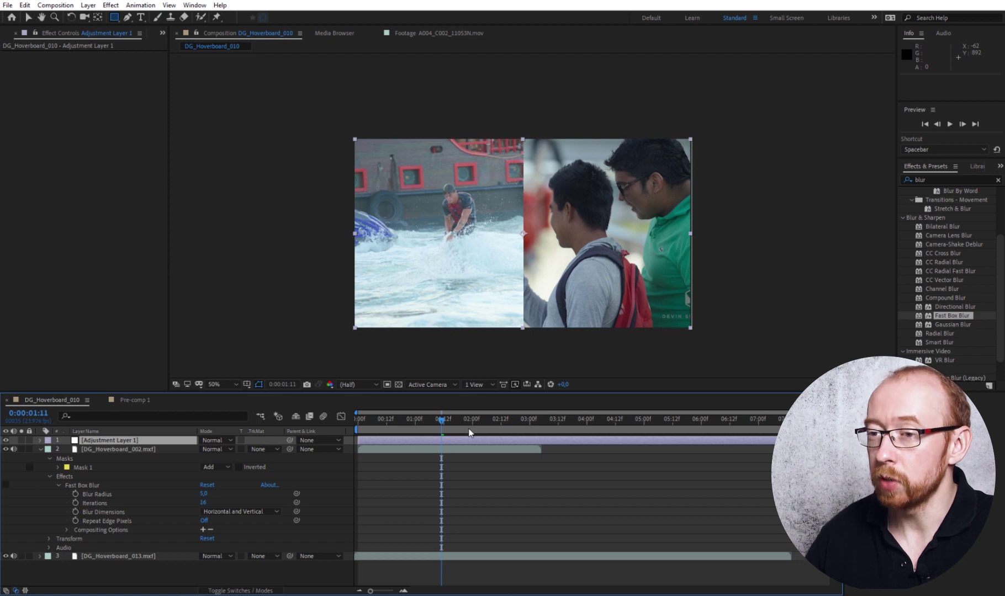
left_click(138, 442)
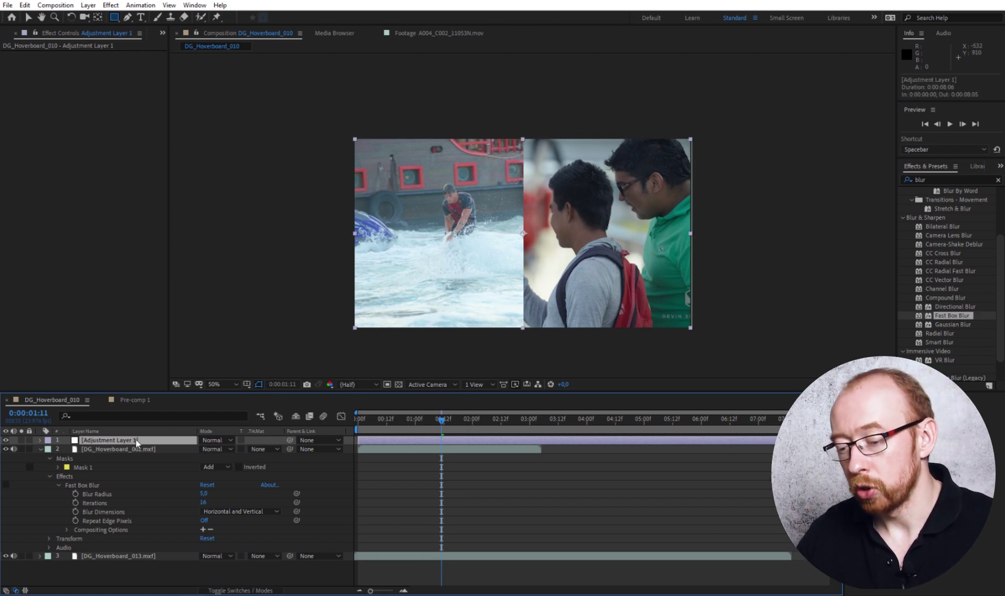
Paste Fast Box Blur onto Adjustment Layer 1, scrub to check it, and reopen the Project panel
key("ctrl+v")
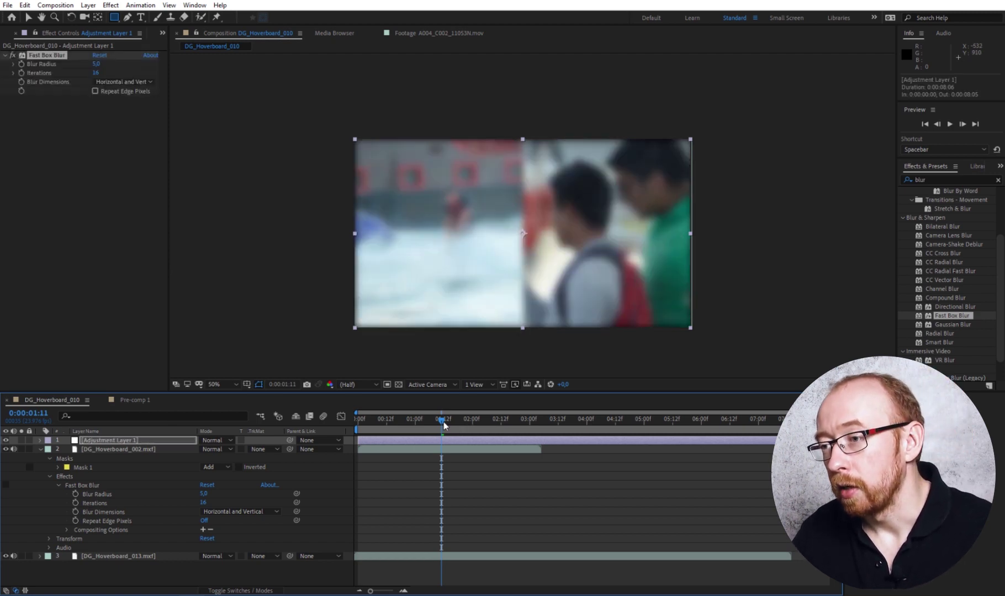
left_click_drag(443, 422, 417, 422)
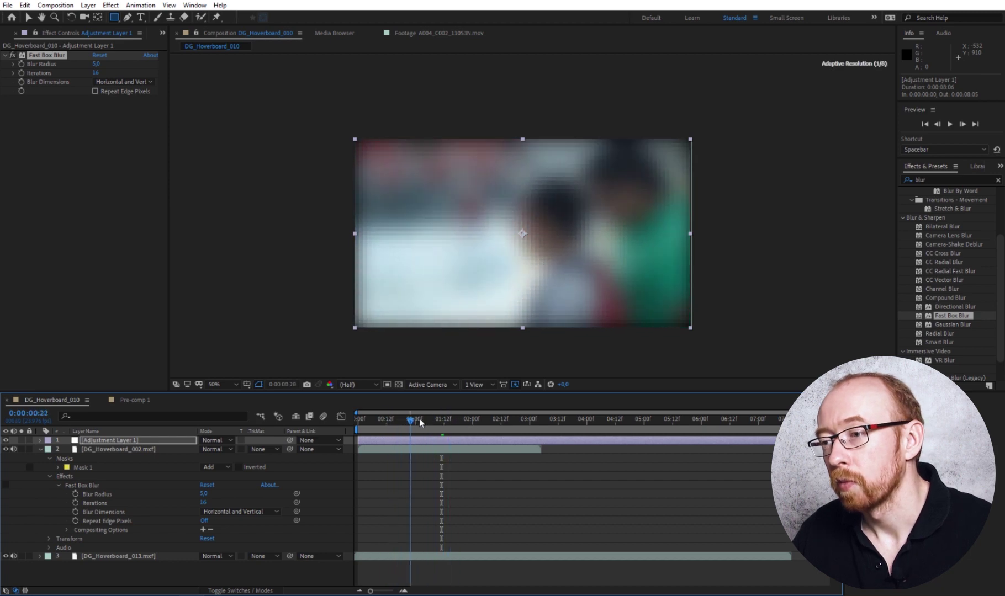
left_click_drag(417, 422, 453, 422)
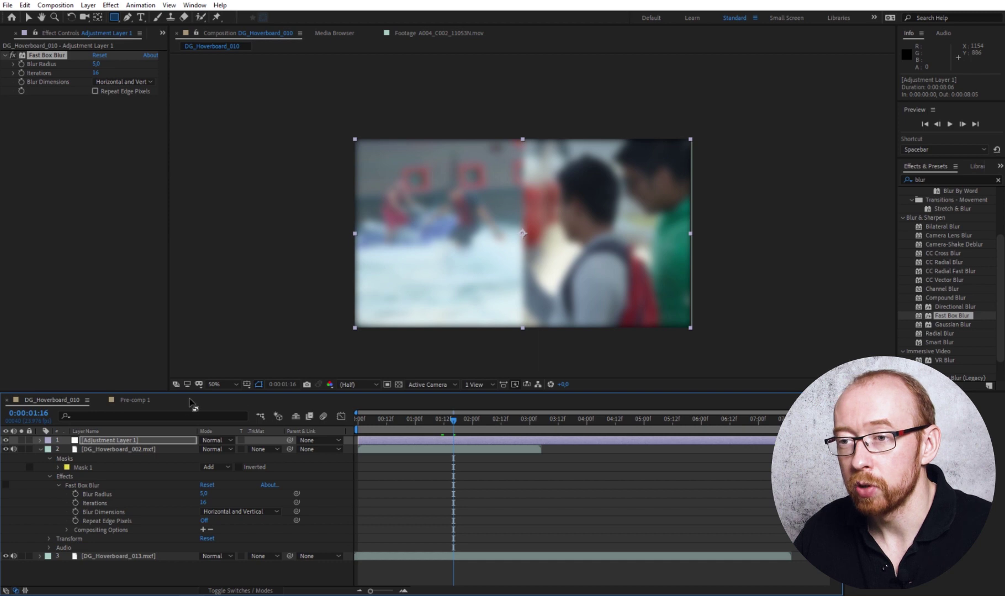
left_click(142, 401)
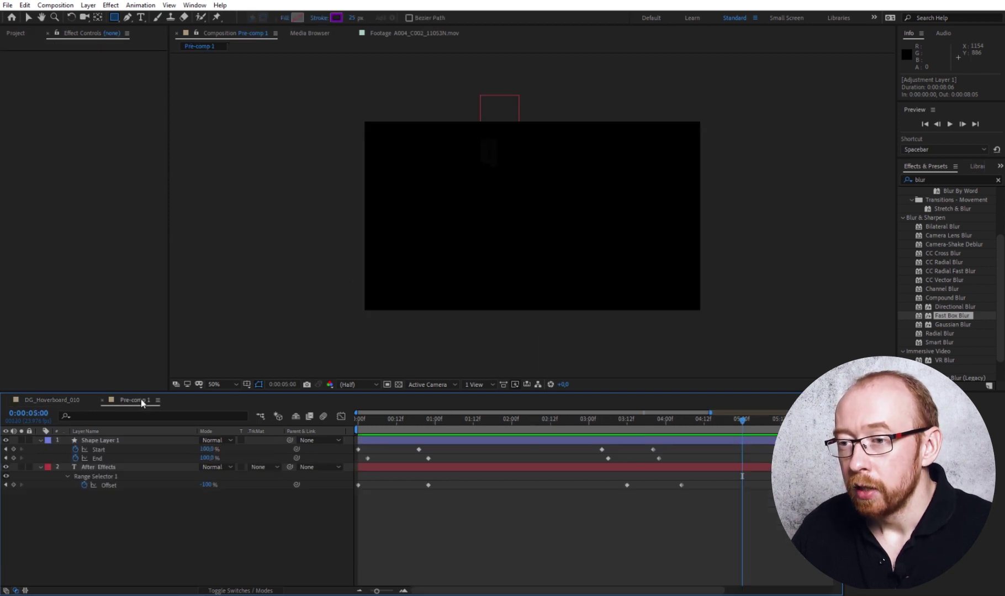
left_click(55, 400)
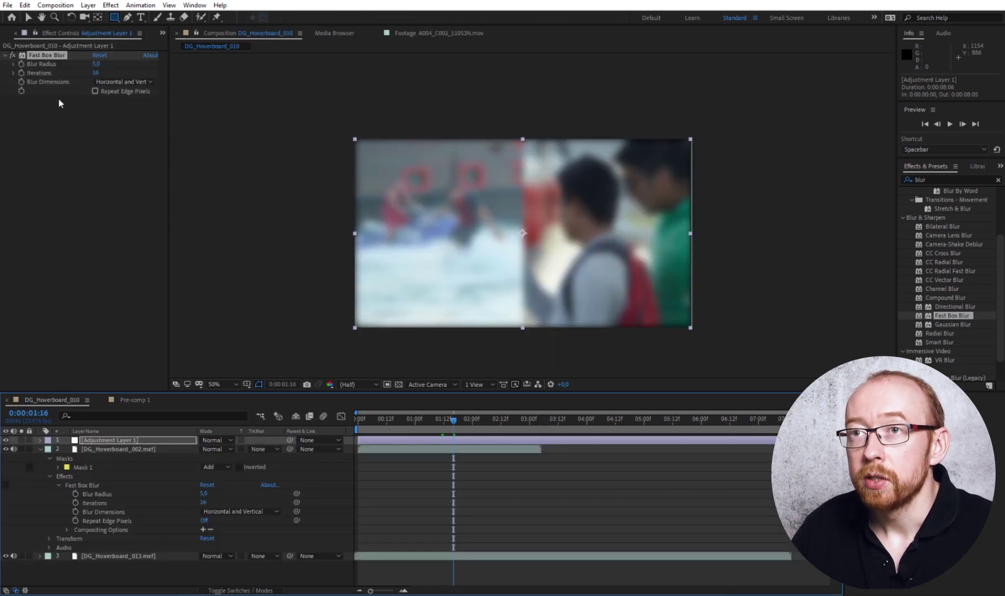
left_click(3, 36)
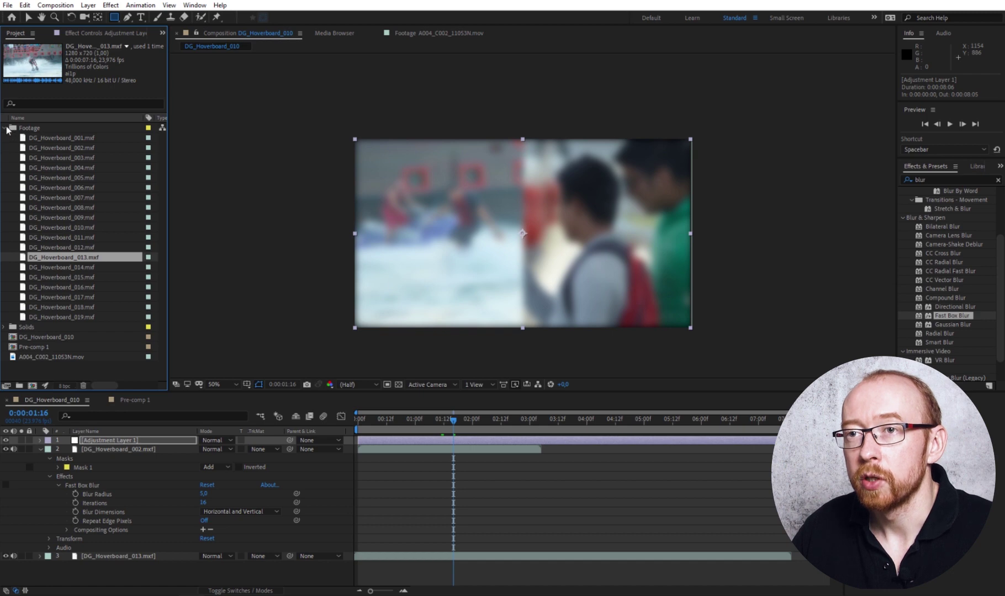
Add Pre-comp 1 as the top layer above the hoverboard clips and scrub its title animation
left_click(5, 128)
left_click_drag(34, 158, 169, 440)
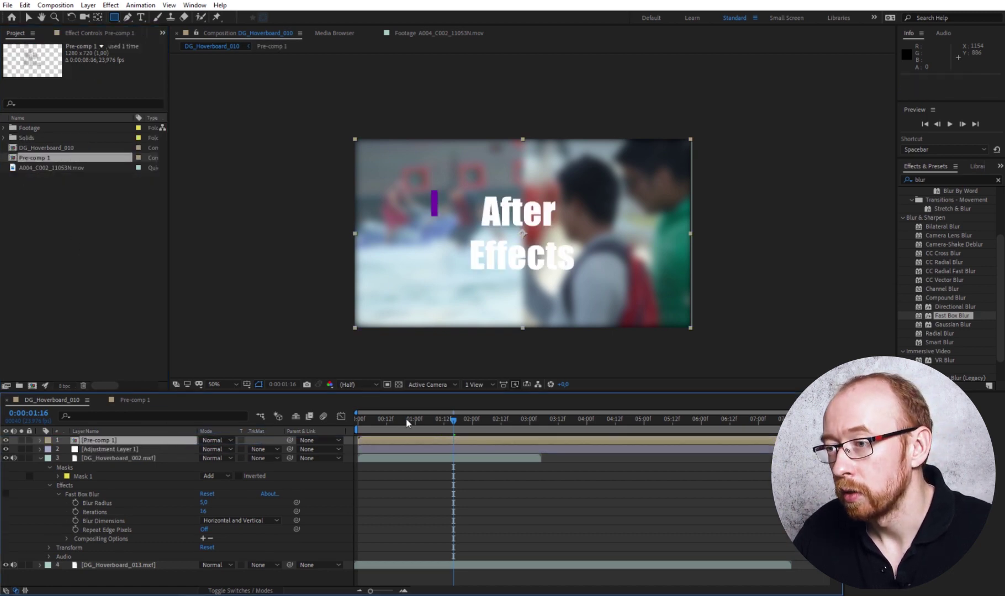
left_click_drag(398, 421, 405, 419)
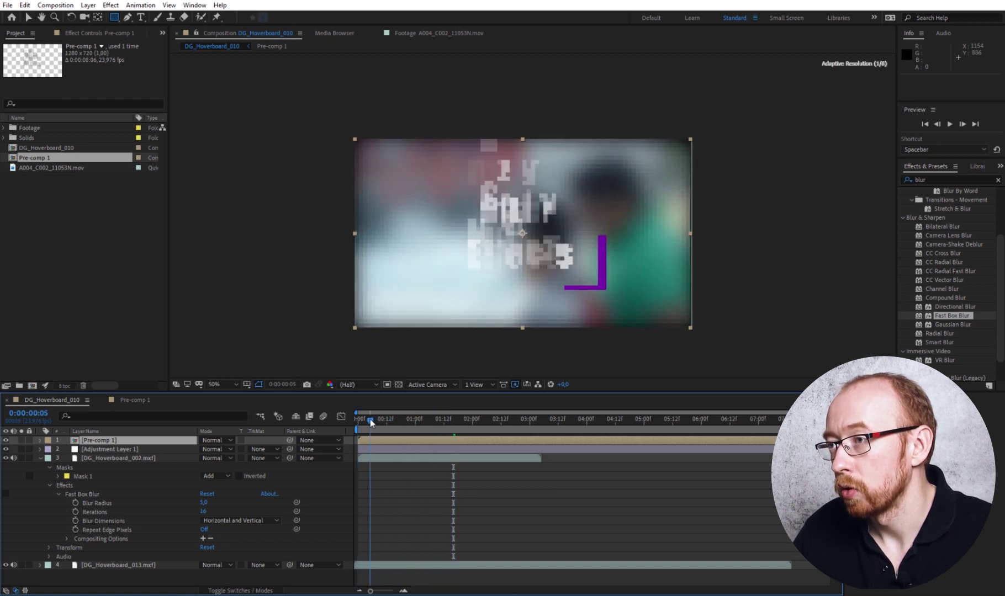
Step back to an earlier title frame and display Adjustment Layer 1's Fast Box Blur settings
mouse_move(405, 420)
left_mouse_down()
mouse_move(375, 422)
mouse_move(393, 421)
left_mouse_up()
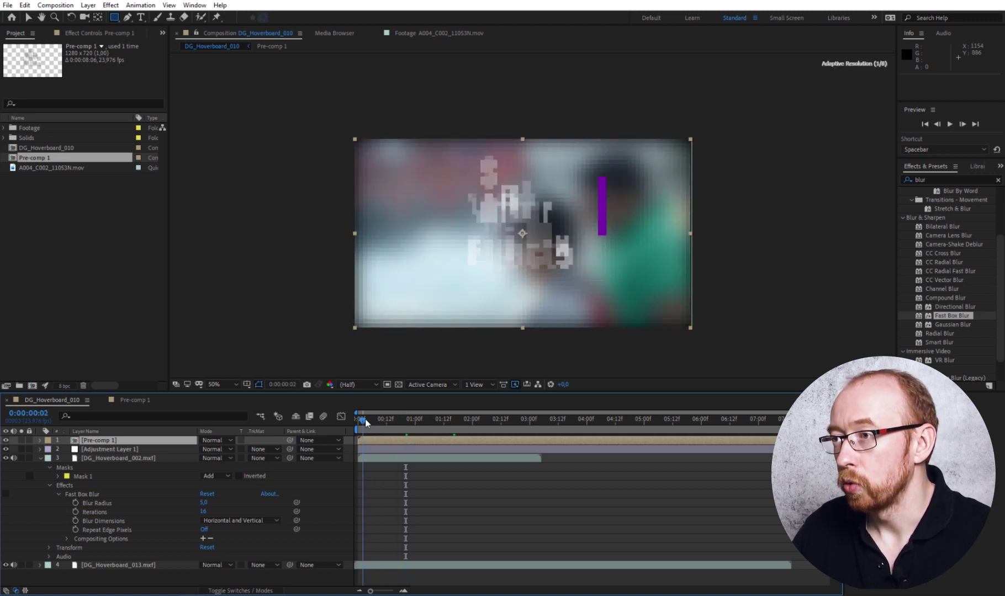
left_click(400, 449)
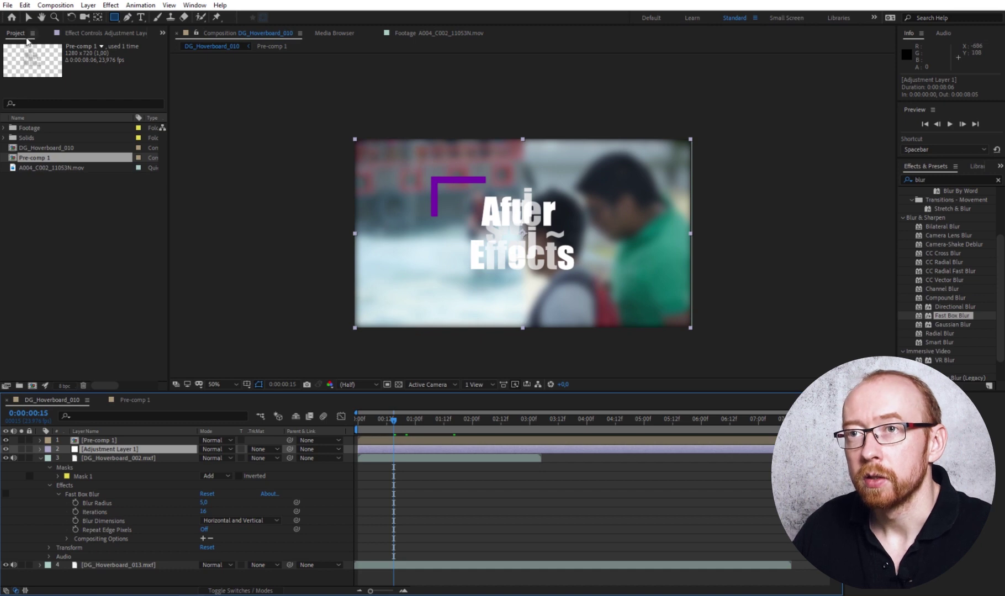
left_click(81, 34)
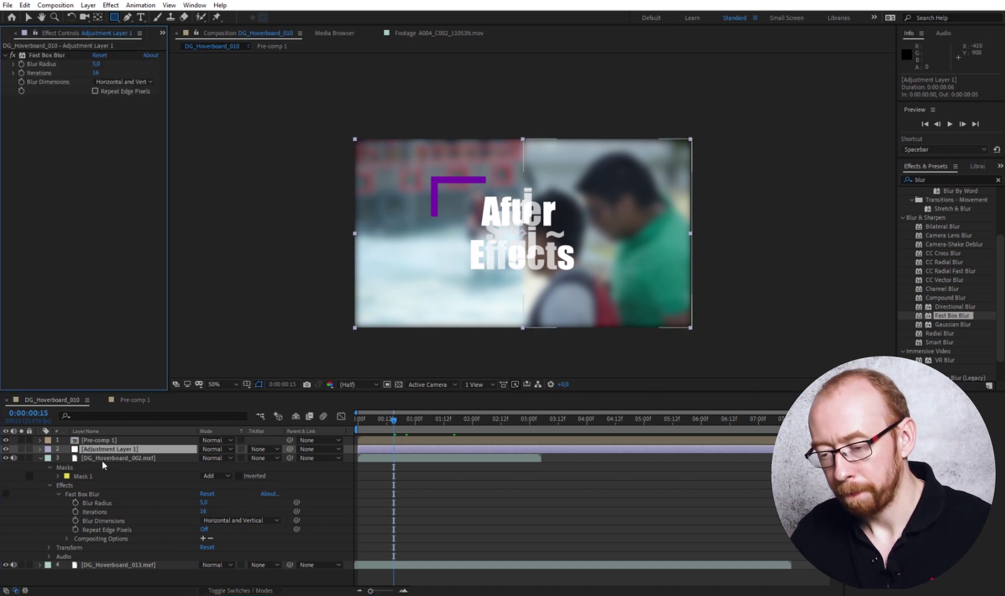
Reveal Adjustment Layer 1's Fast Box Blur and keyframe Blur Radius 5 at frame 15
left_click(39, 448)
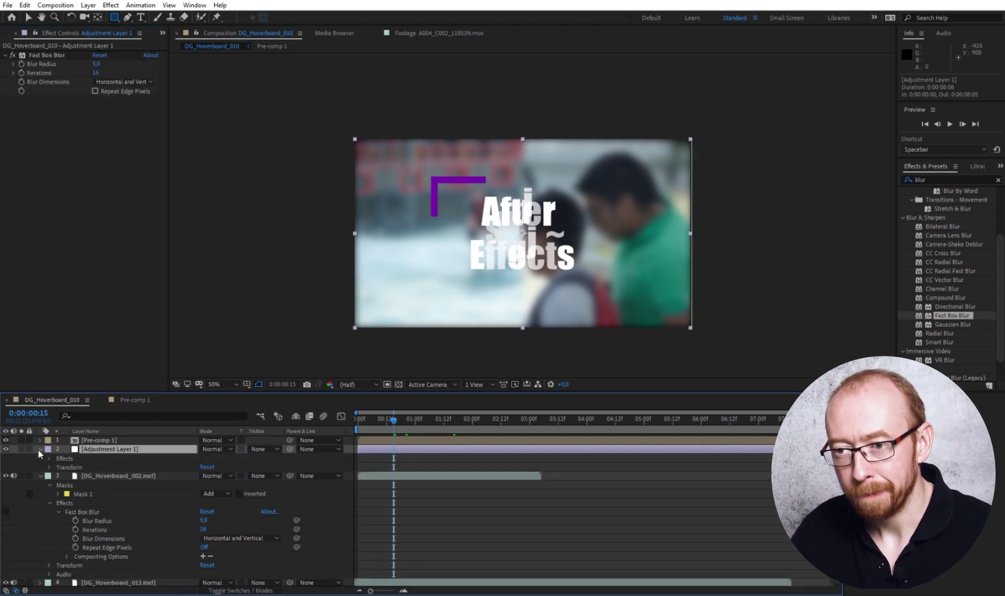
left_click(48, 457)
left_click(49, 458)
left_click(50, 458)
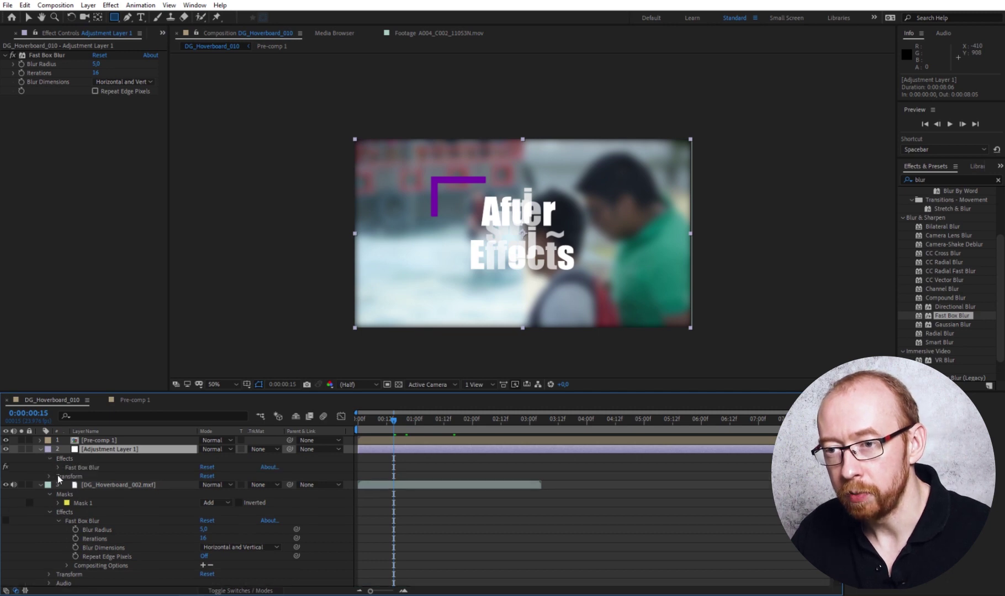
left_click(58, 467)
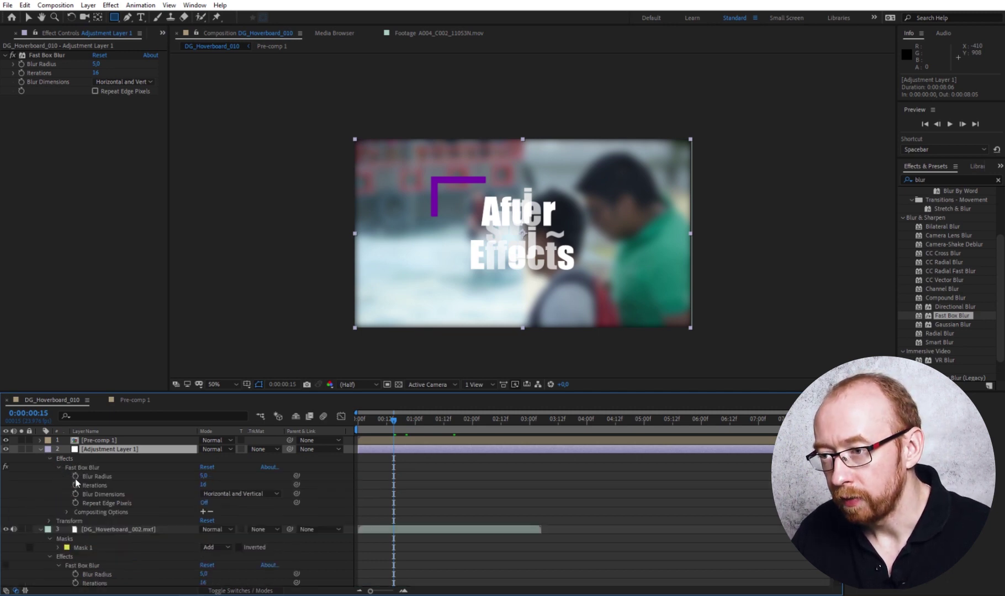
left_click(75, 476)
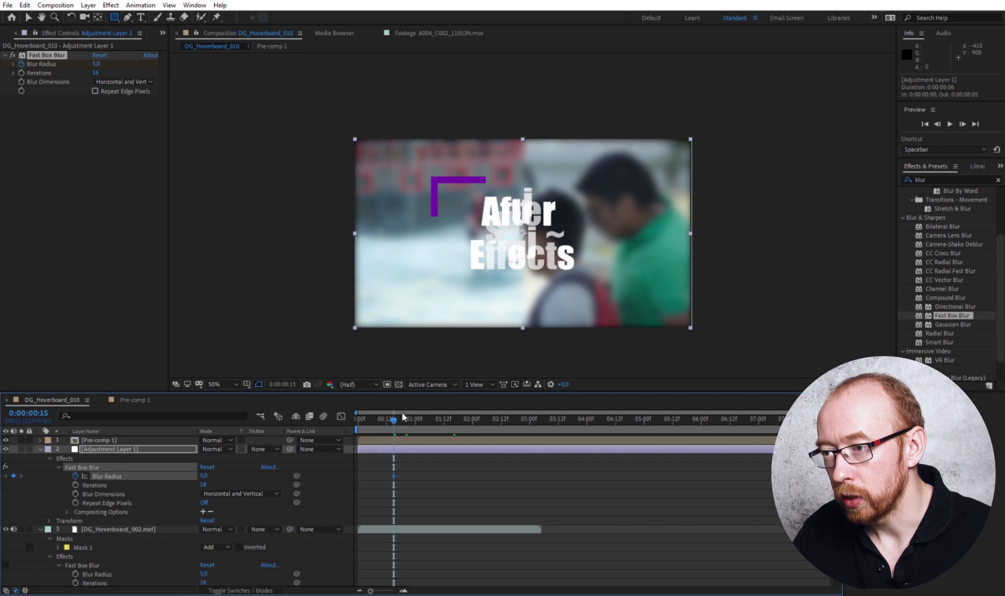
Add a Blur Radius keyframe of 0 at frame 7
left_click_drag(412, 418, 375, 418)
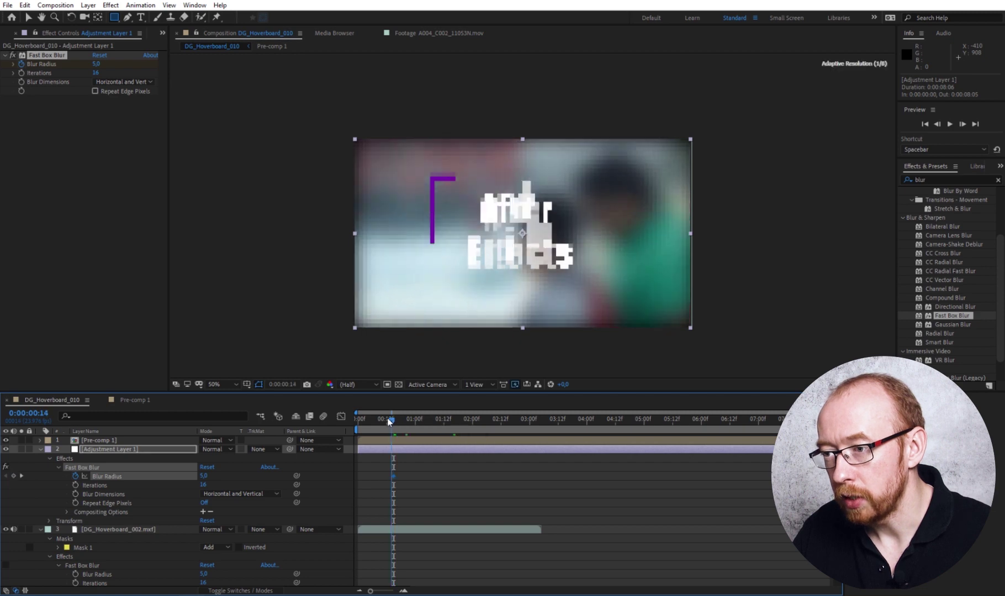
left_click(210, 476)
type("0")
key("Return")
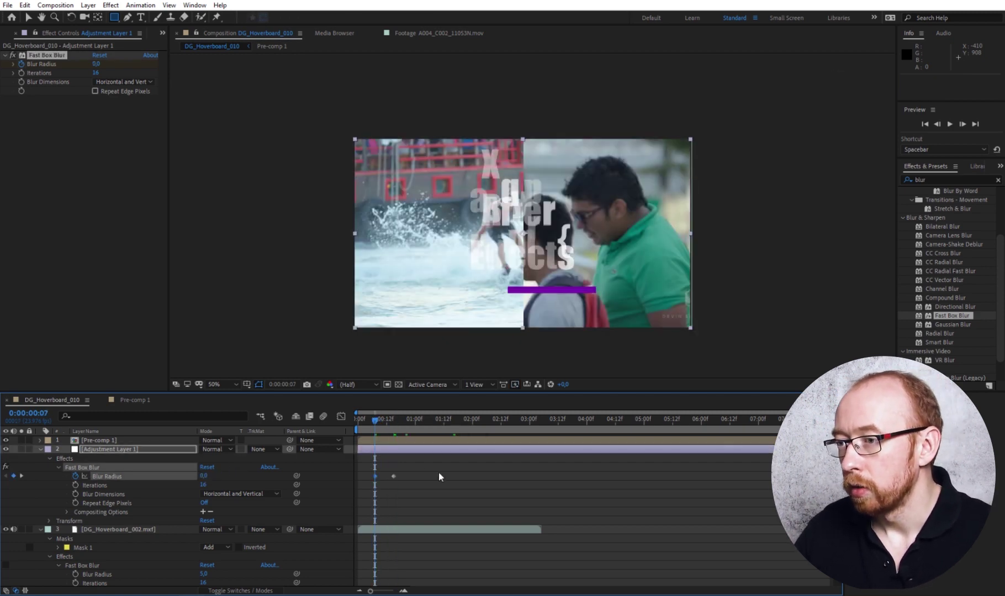
left_click(355, 423)
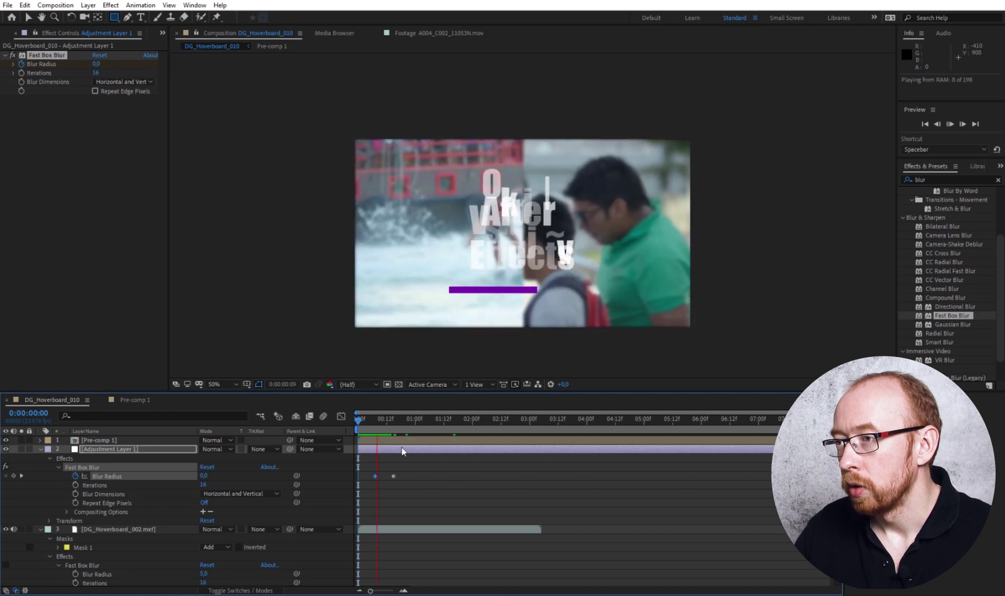
key("space")
Shift Pre-comp 1 to start about 15 frames later, preview, and reselect Adjustment Layer 1
mouse_move(398, 440)
left_mouse_down()
mouse_move(433, 441)
mouse_move(452, 423)
left_mouse_up()
left_click(386, 421)
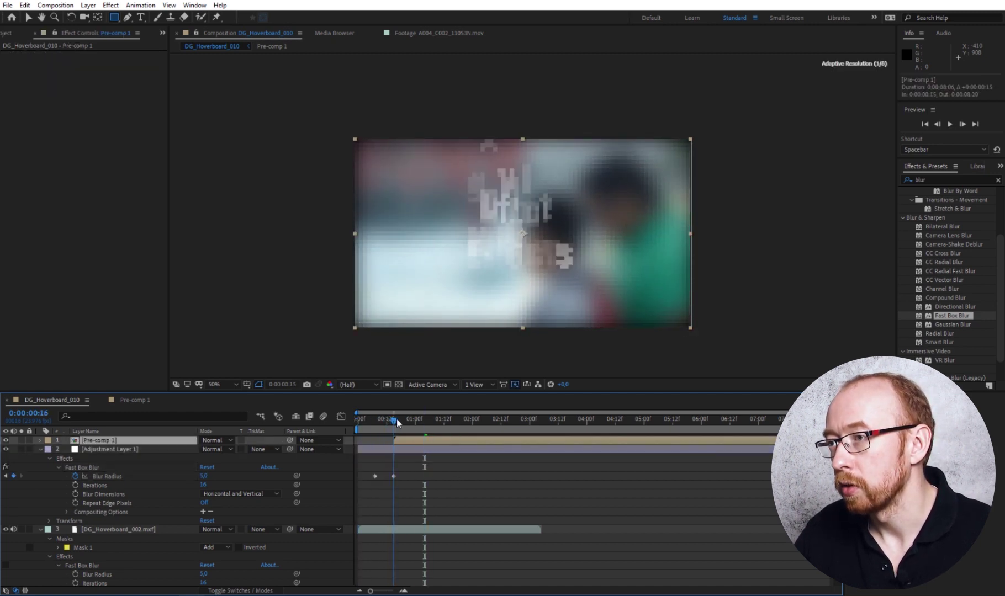
key("space")
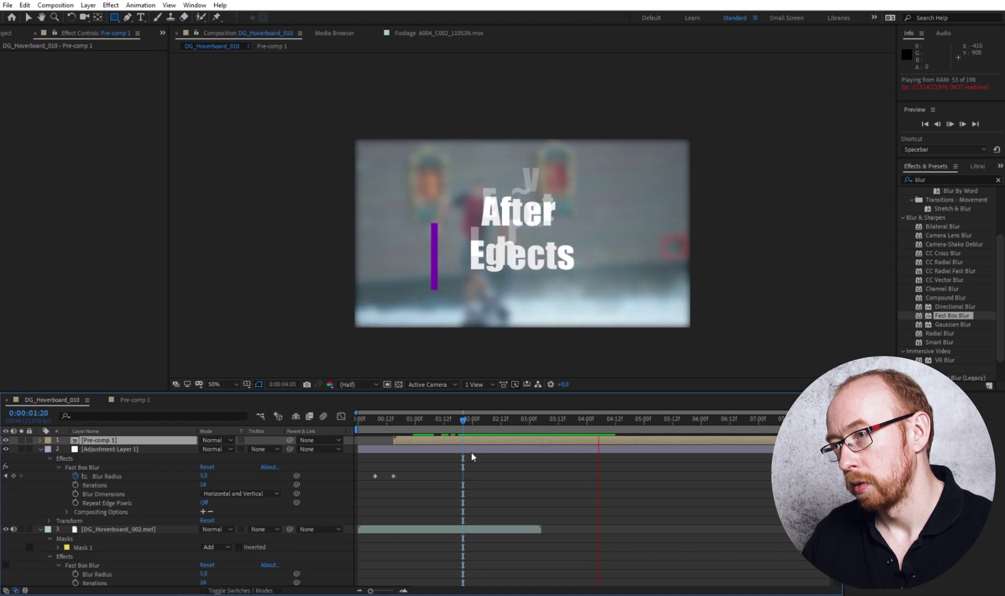
key("space")
mouse_move(411, 425)
left_mouse_down()
mouse_move(472, 430)
mouse_move(467, 438)
left_mouse_up()
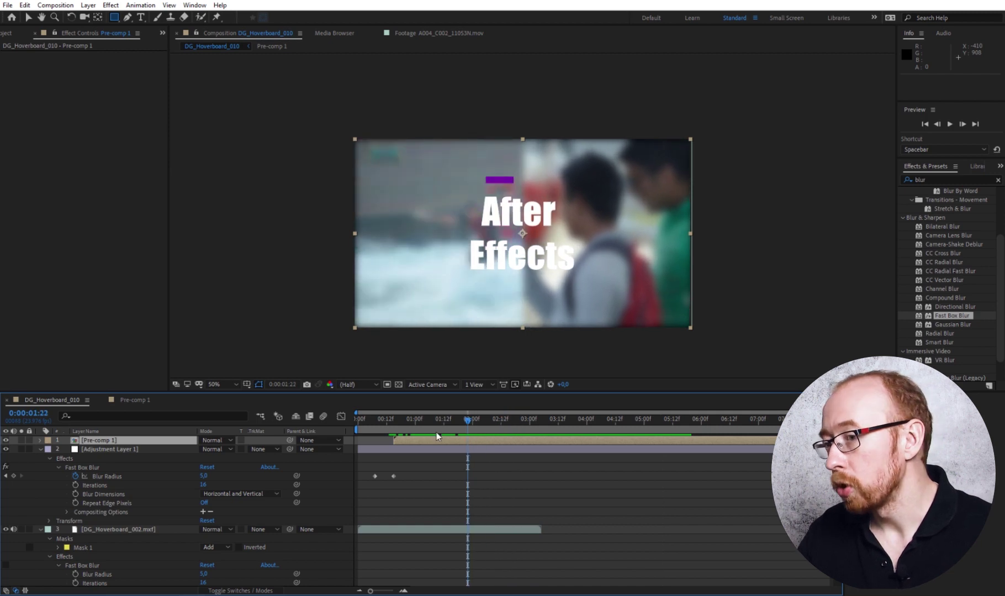
left_click(448, 450)
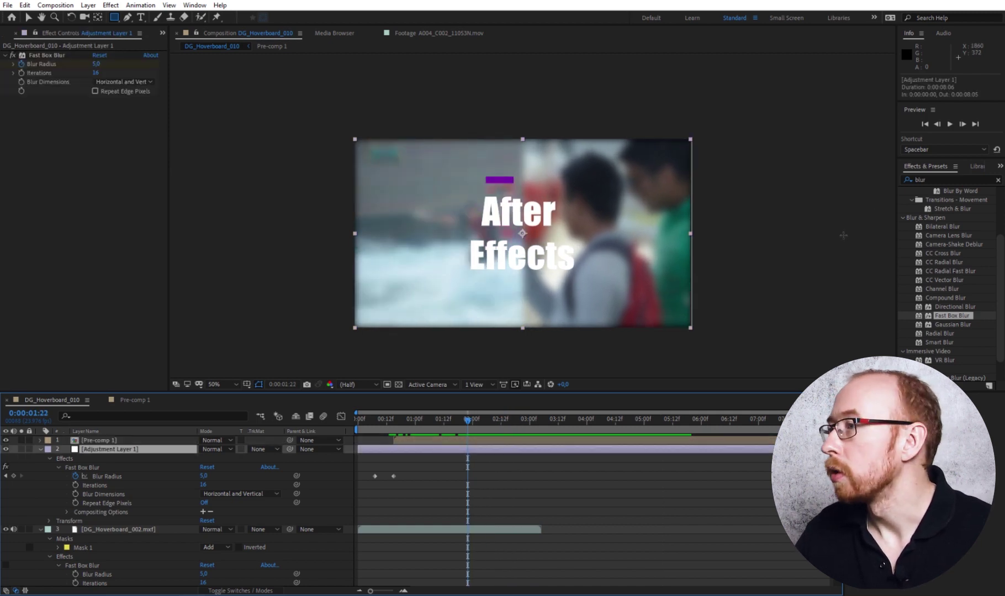
Apply Curves from an Effects & Presets search for 'curv' and pull the RGB curve's middle down
left_click(964, 179)
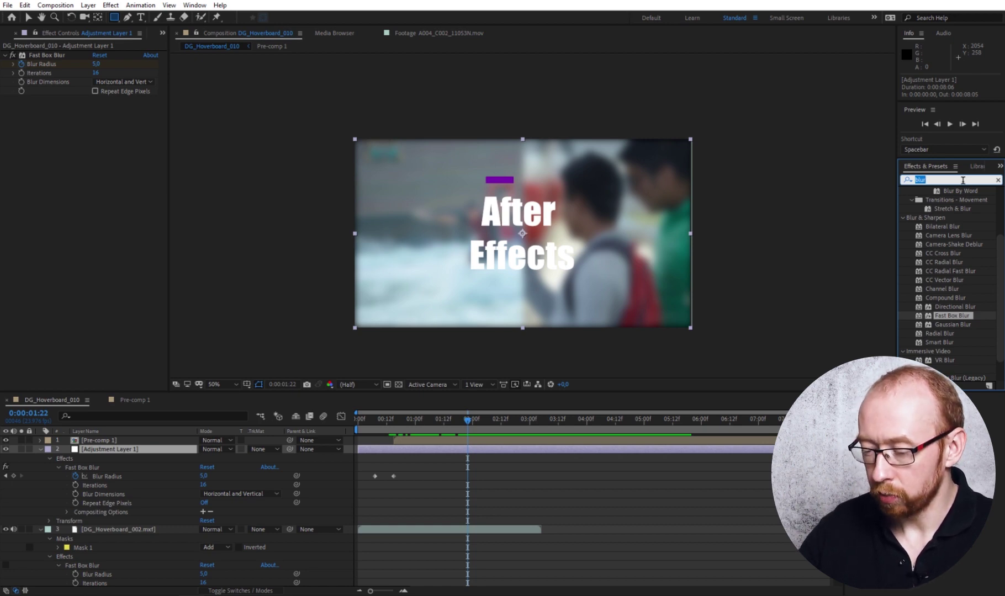
type("curvw")
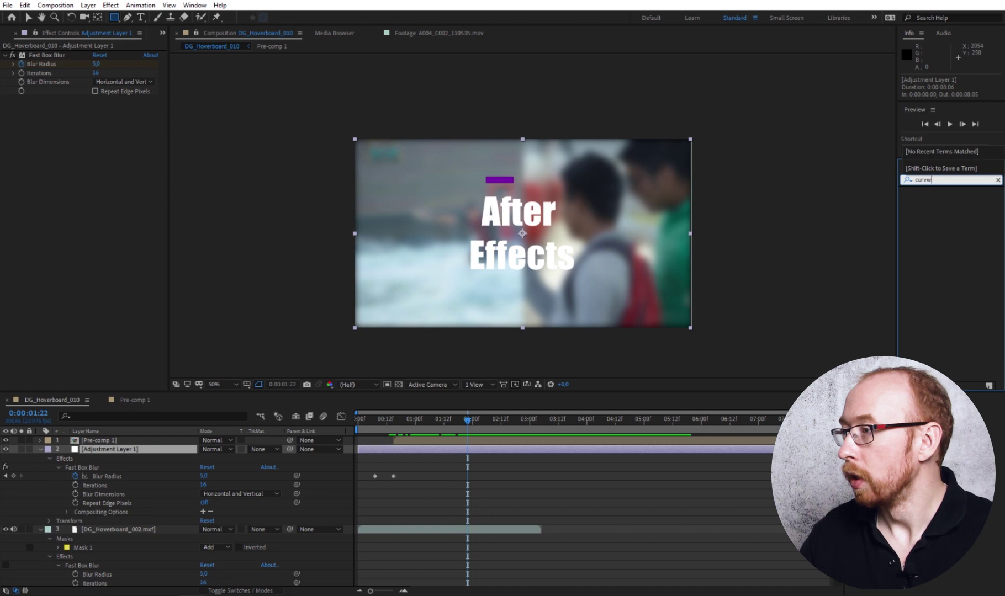
key("BackSpace")
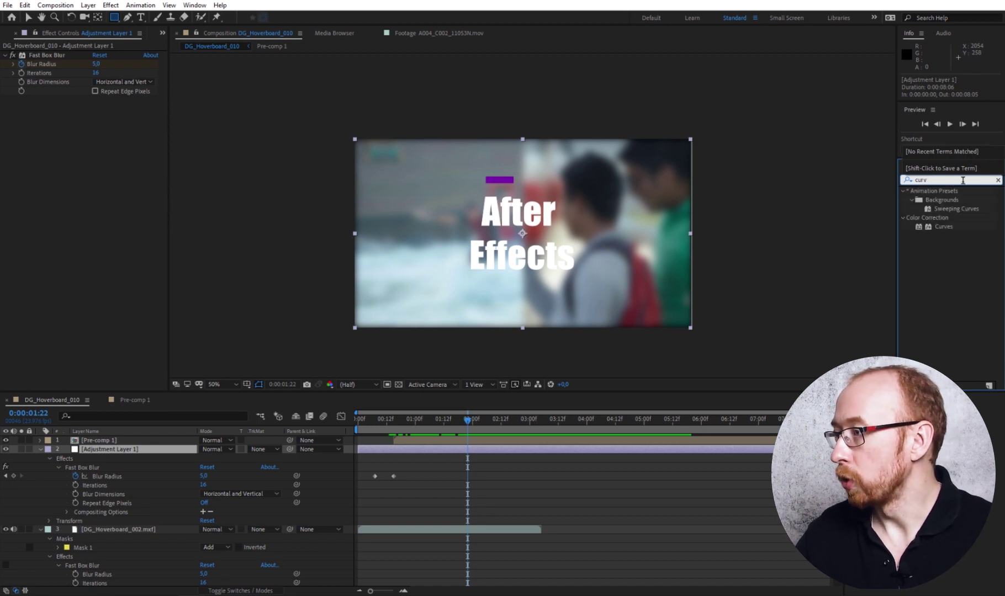
double_click(943, 225)
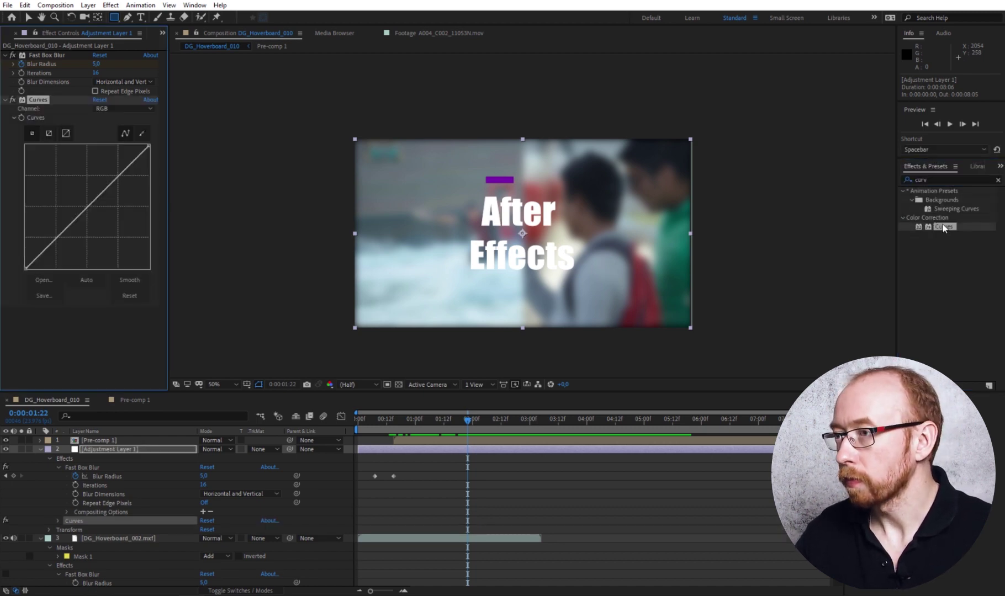
left_click_drag(87, 210, 100, 222)
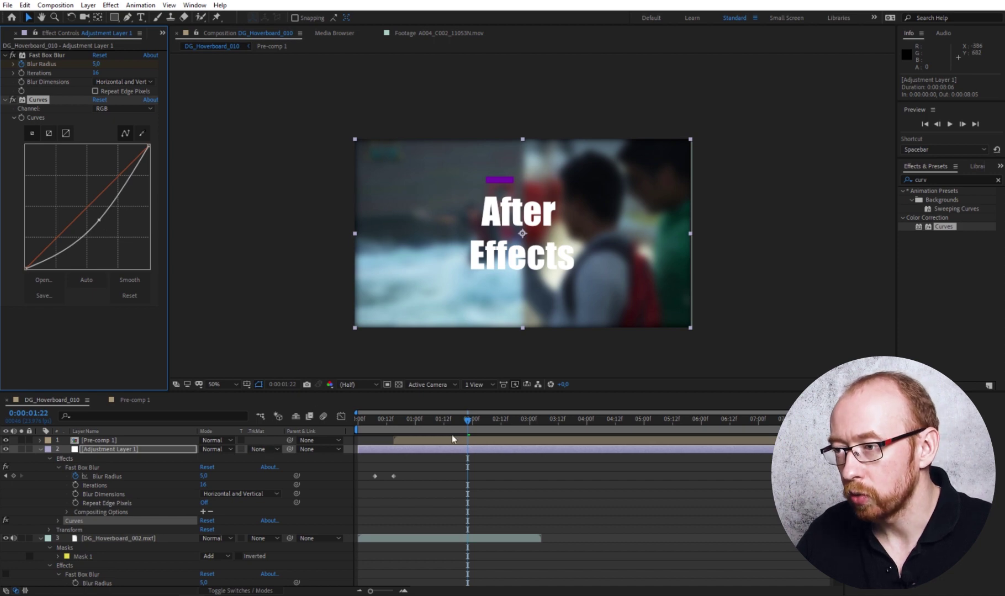
Keyframe Curves darkened at 1:01 and straightened to neutral at frame 15
left_click(417, 420)
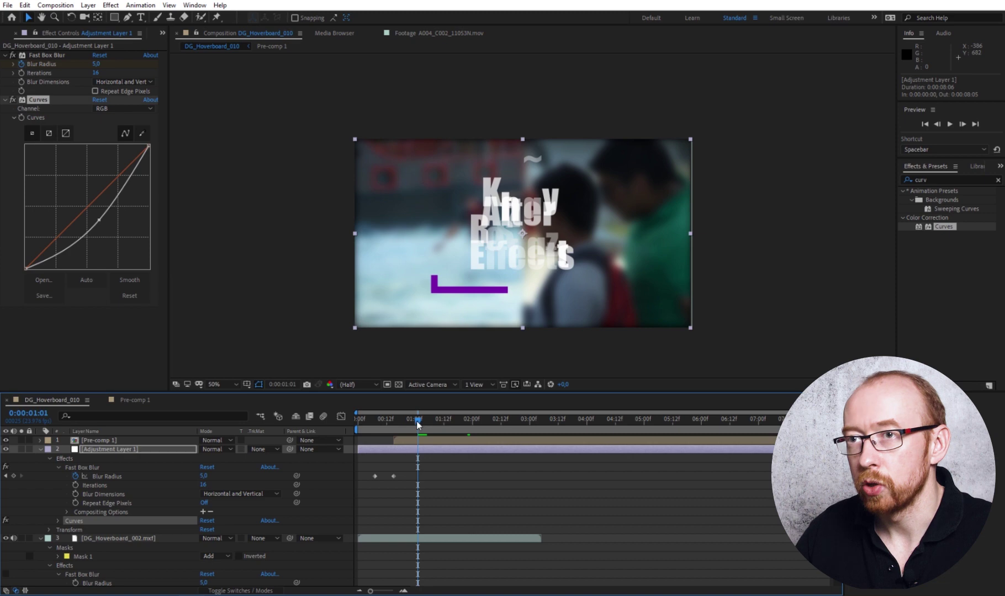
left_click(22, 118)
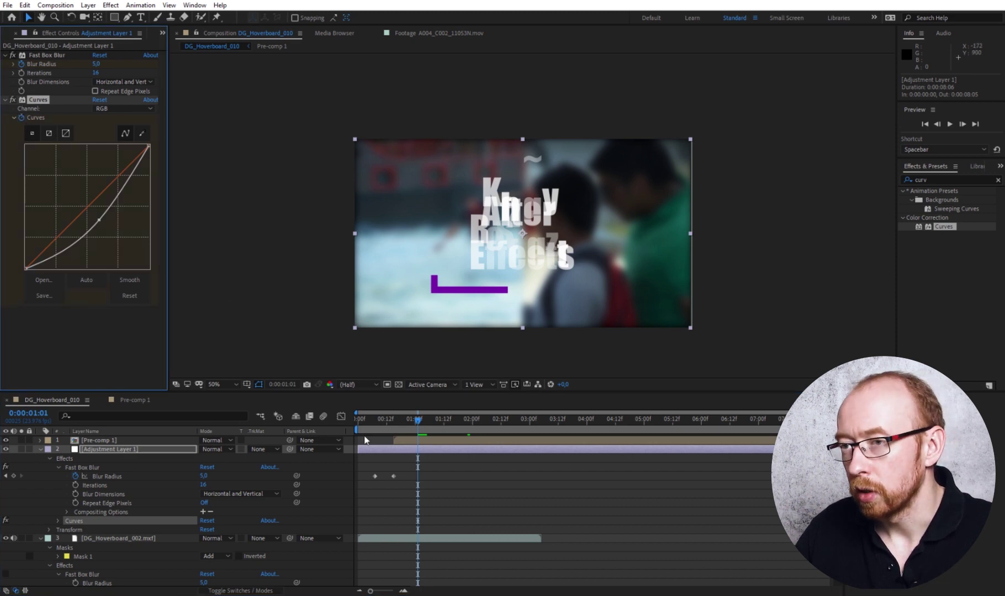
left_click_drag(418, 422, 394, 422)
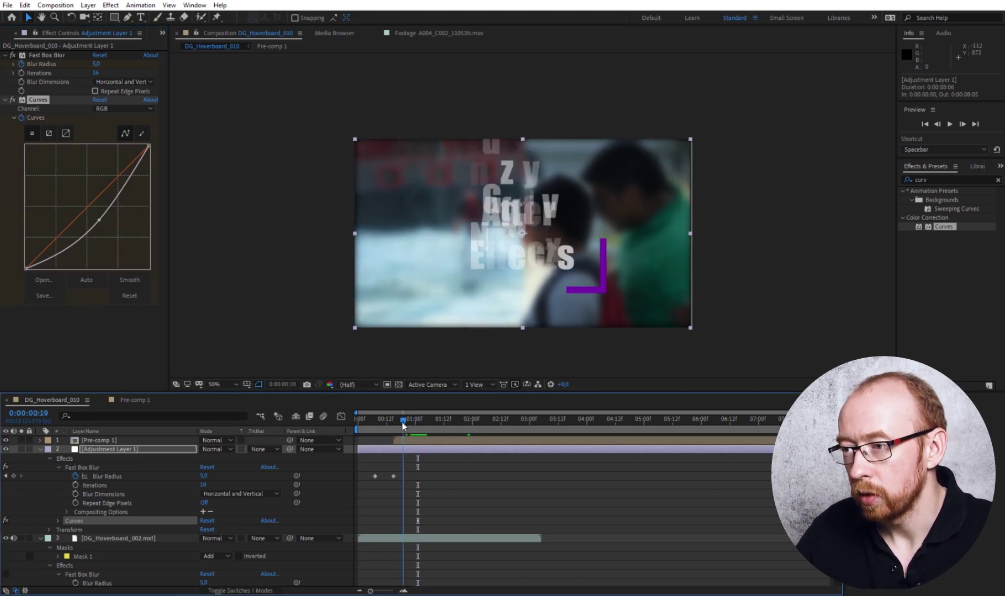
left_click_drag(99, 220, 82, 213)
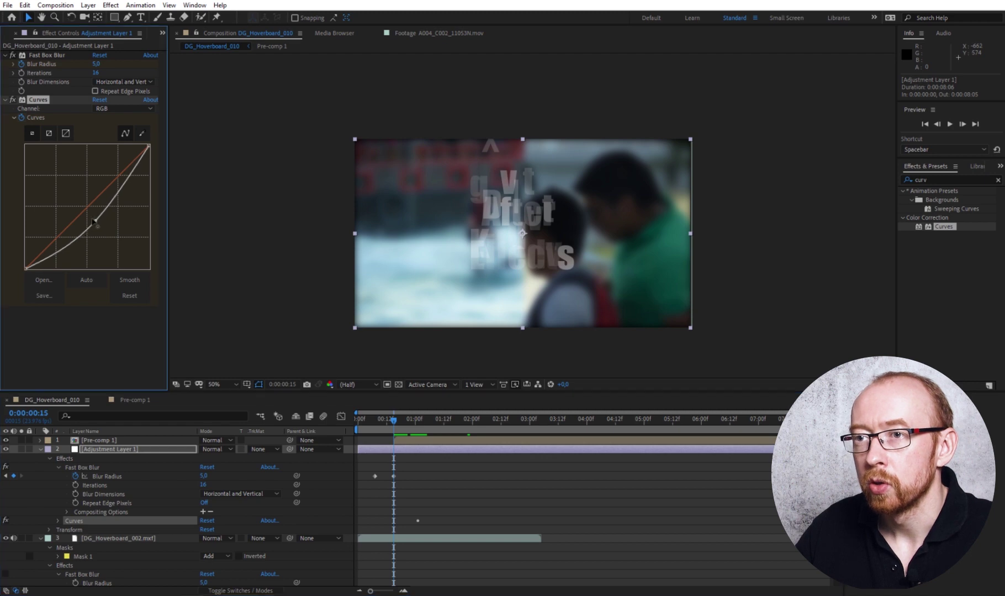
Show only the keyframed properties with U and preview the blur and darkening animation
left_click(374, 420)
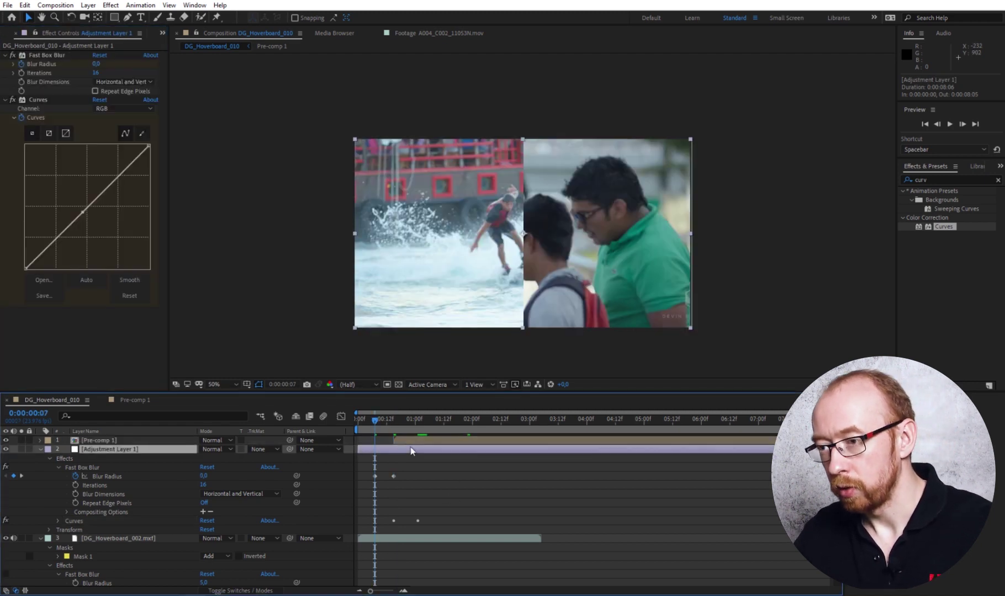
key("u")
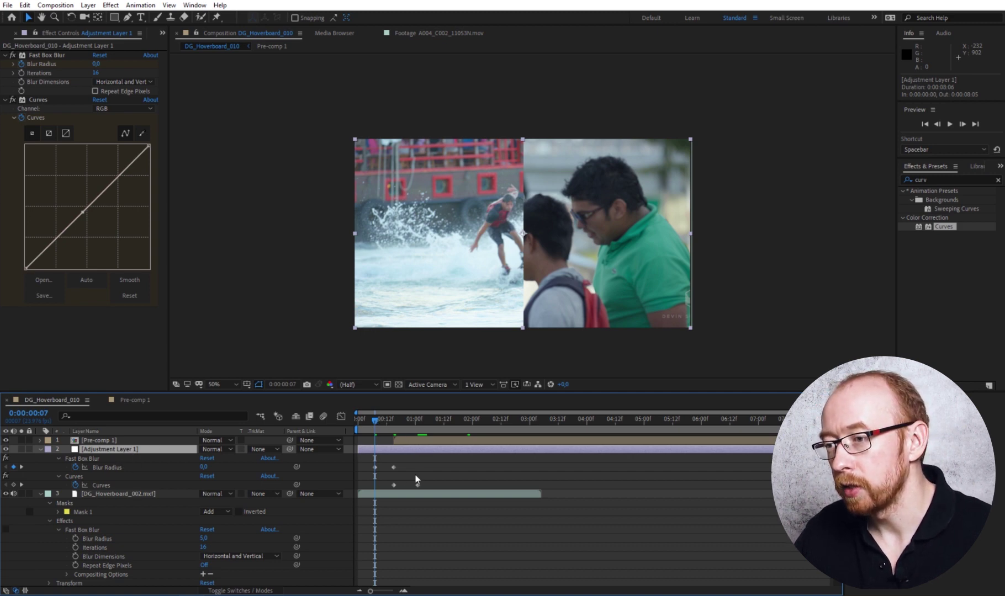
left_click_drag(378, 427, 423, 426)
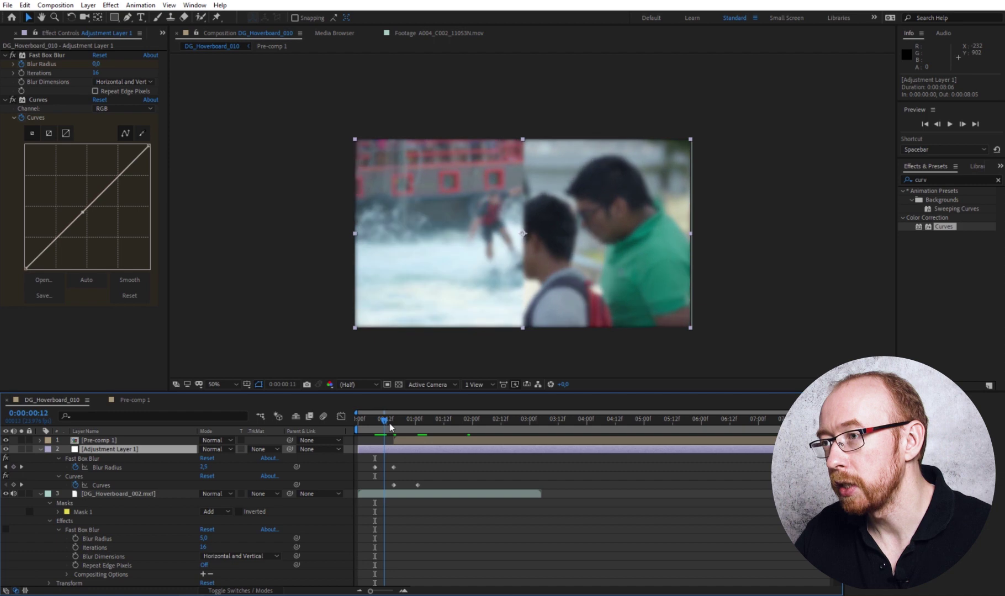
key("space")
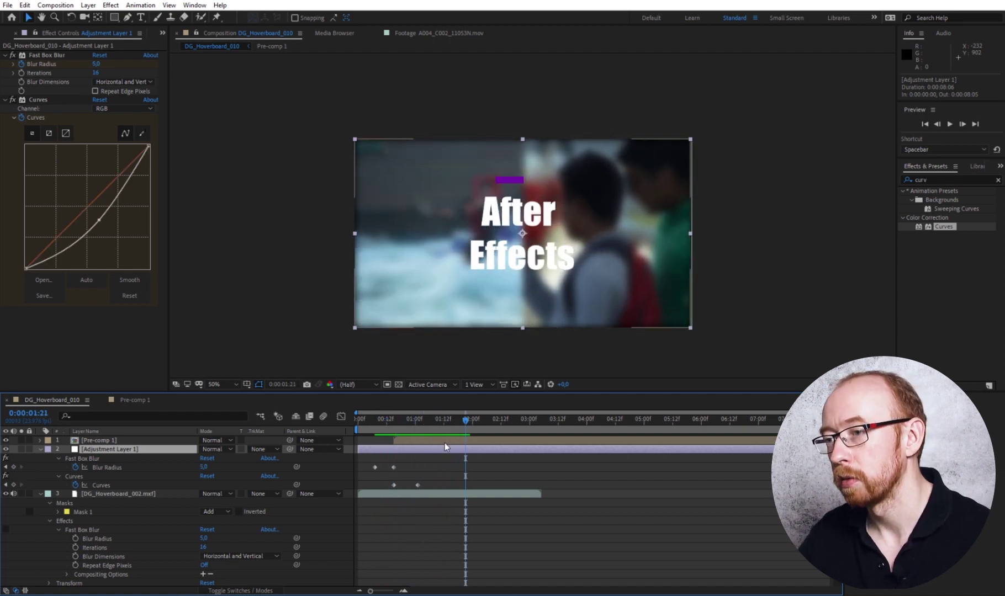
key("space")
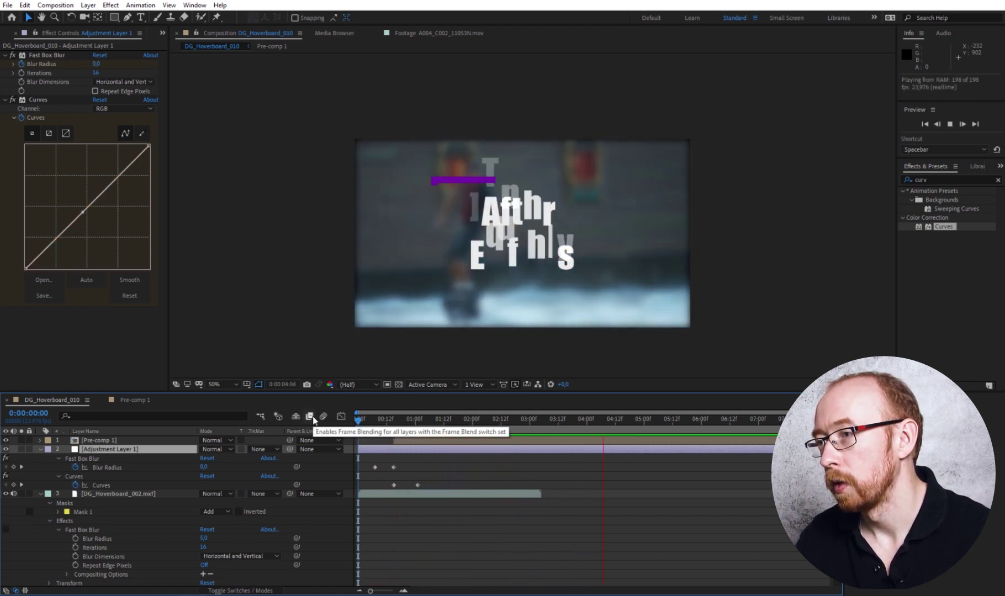
key("space")
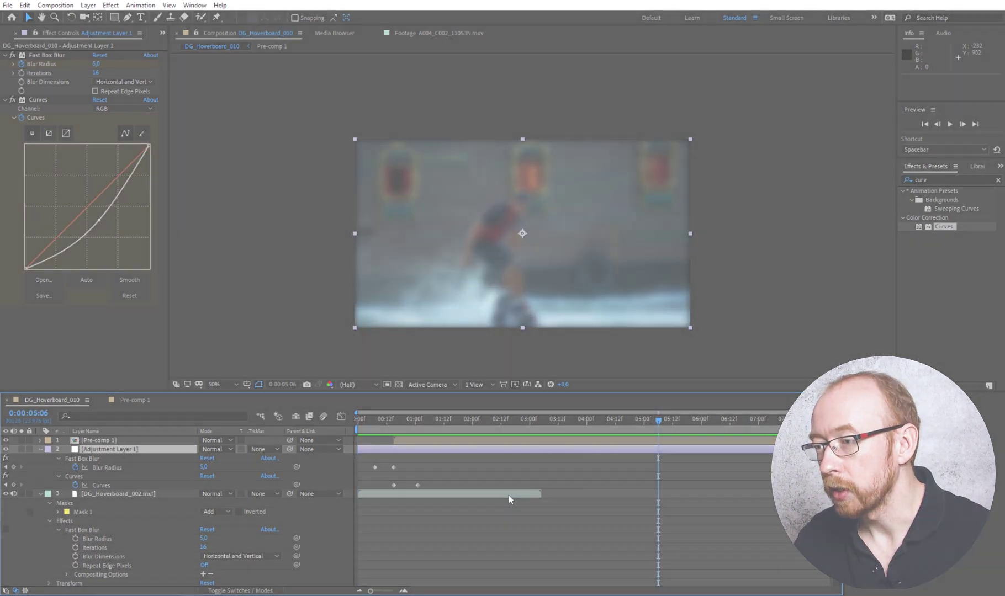